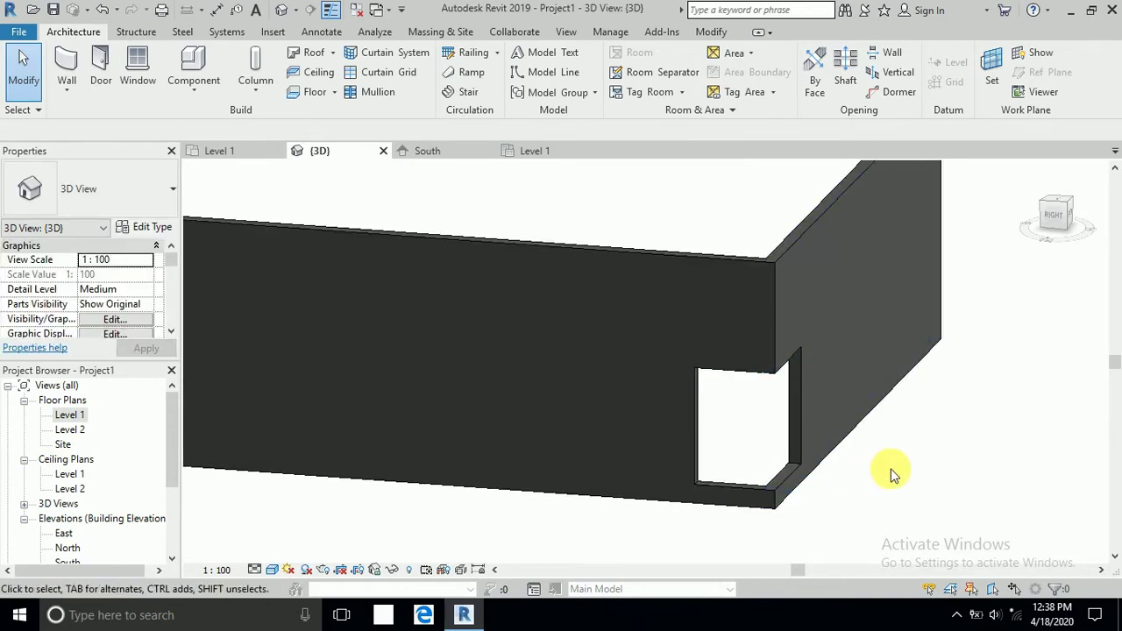
Draw the first wall horizontally, 10 m long, on Level 1.
shift+middle_drag(891, 474, 876, 474)
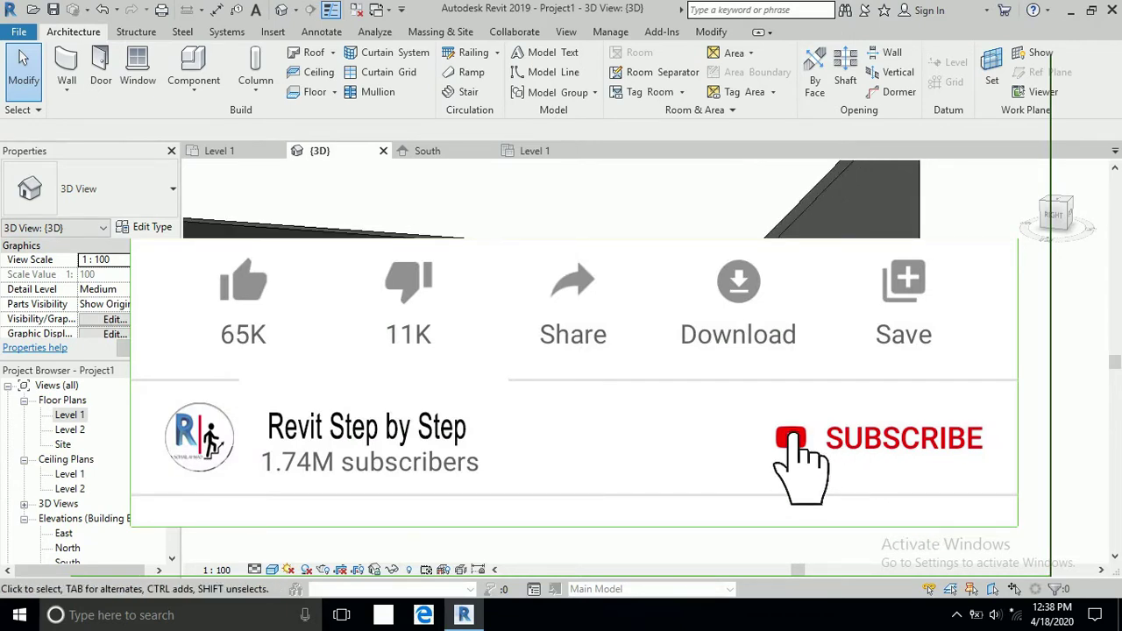
shift+middle_drag(876, 473, 798, 474)
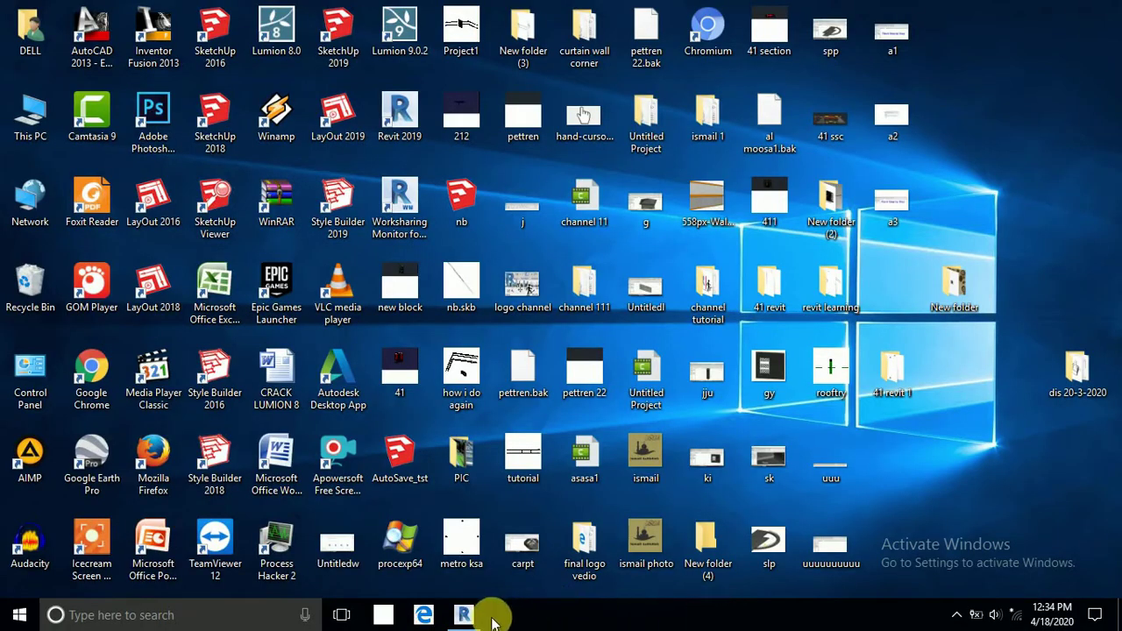
click(465, 614)
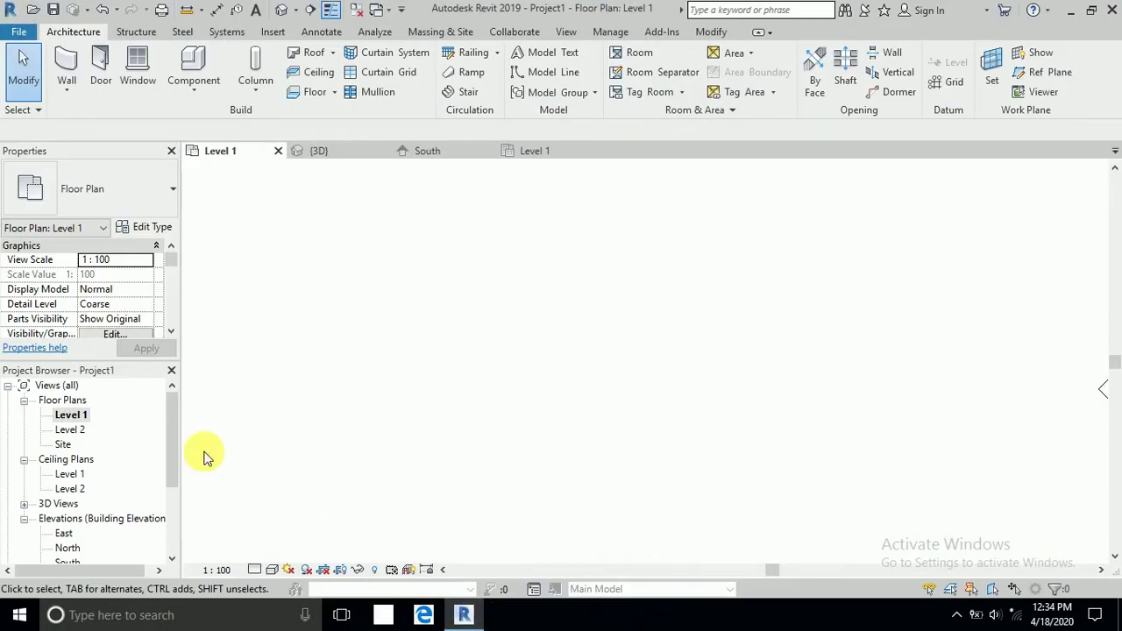
click(67, 70)
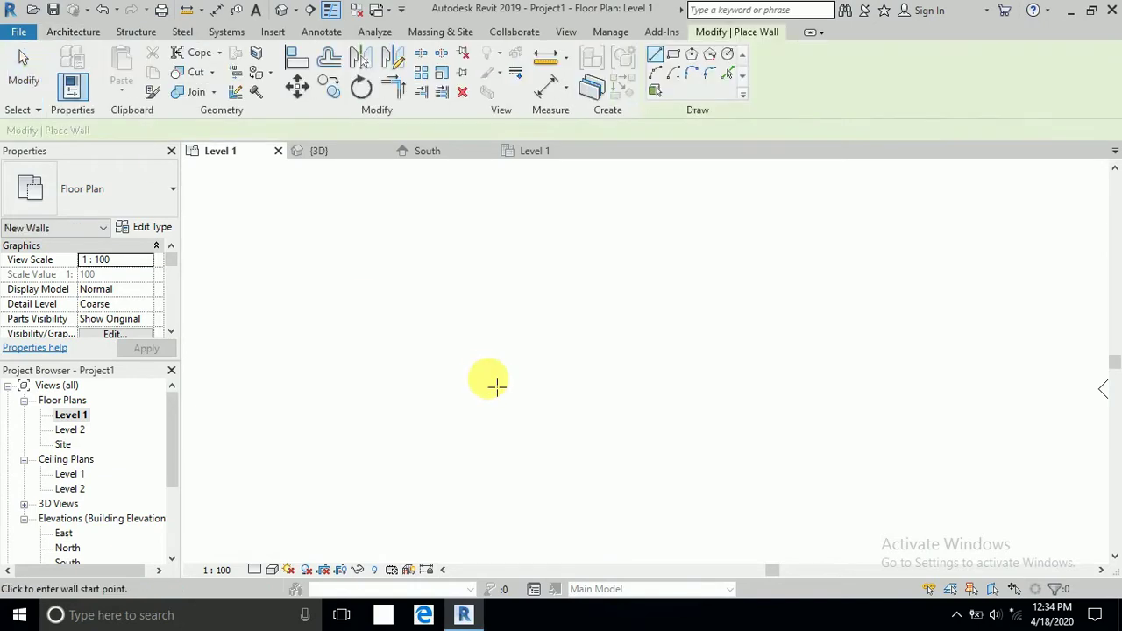
click(452, 338)
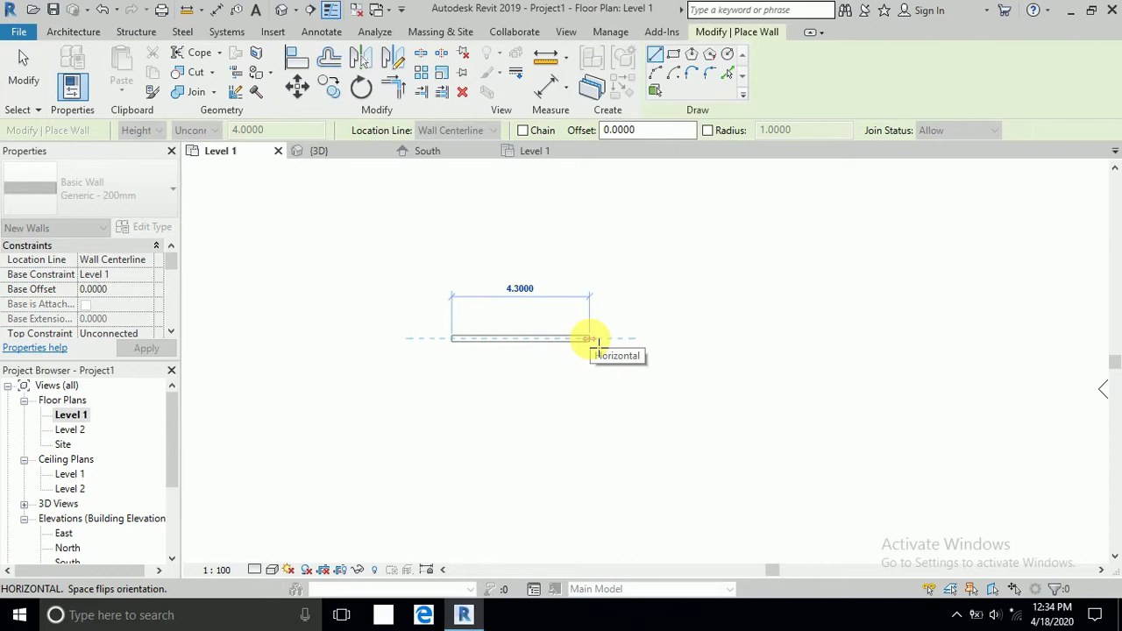
text(10)
key(Return)
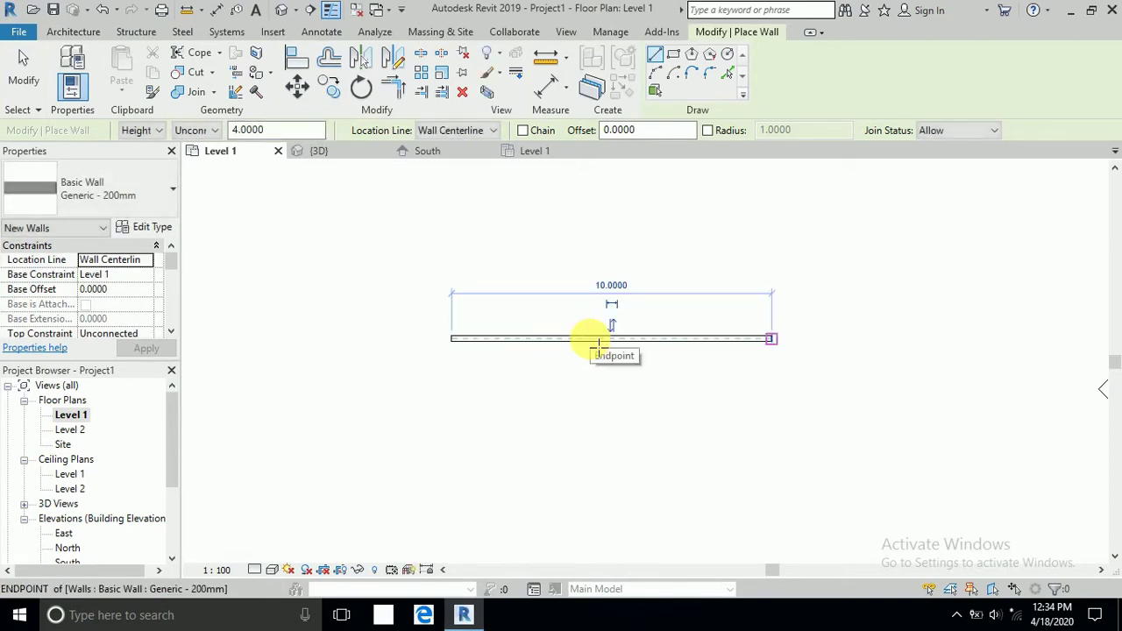
Draw a second 10 m wall at a right angle from the first wall's end.
click(779, 347)
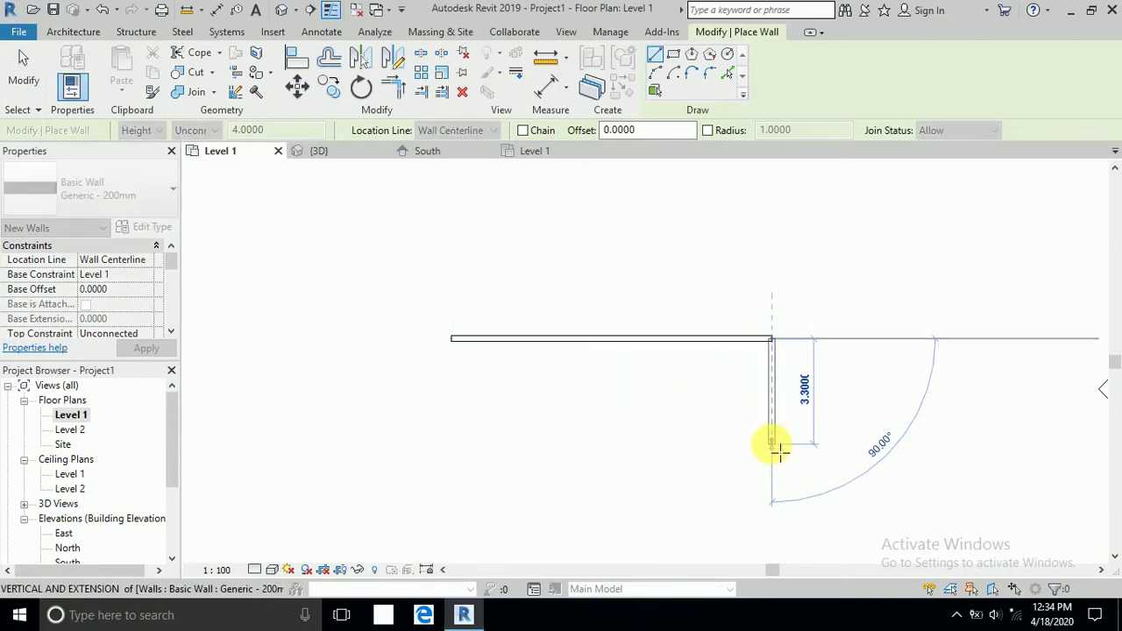
text(10)
key(Return)
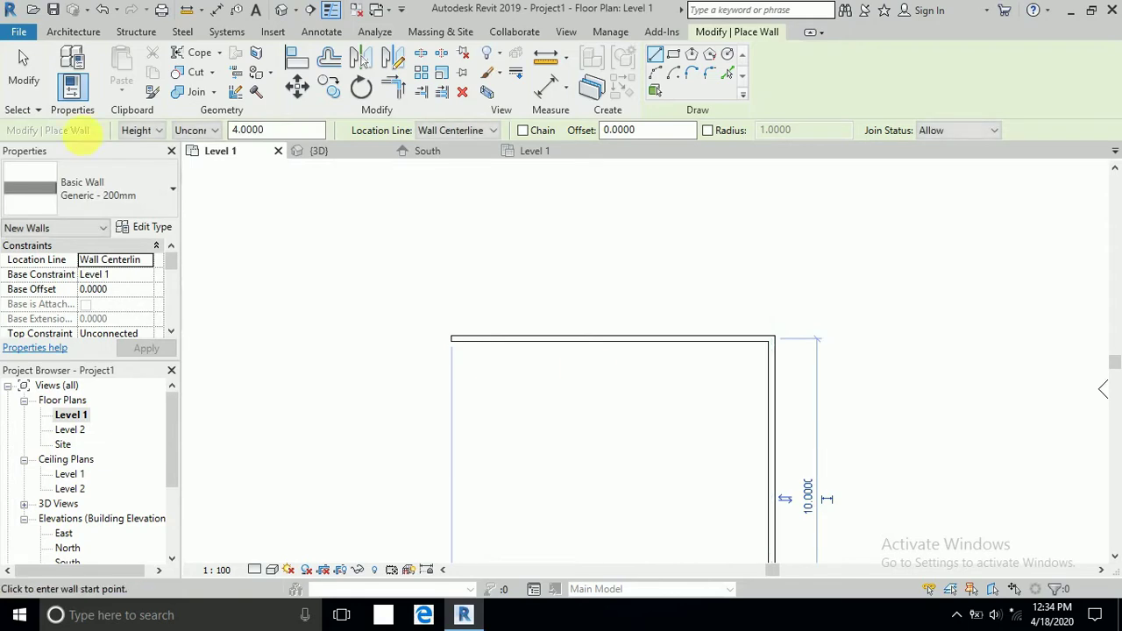
click(24, 70)
scroll(419, 300, down, 2)
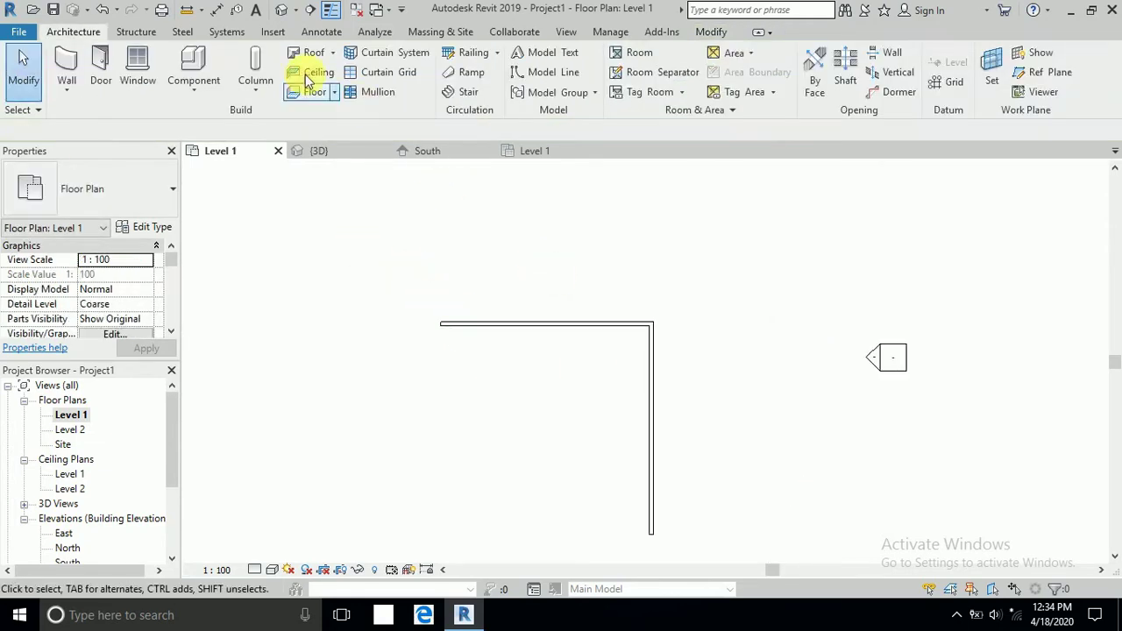
Switch to the default 3D view and frame the two L-shaped Generic 200 mm walls.
click(281, 11)
scroll(563, 488, down, 3)
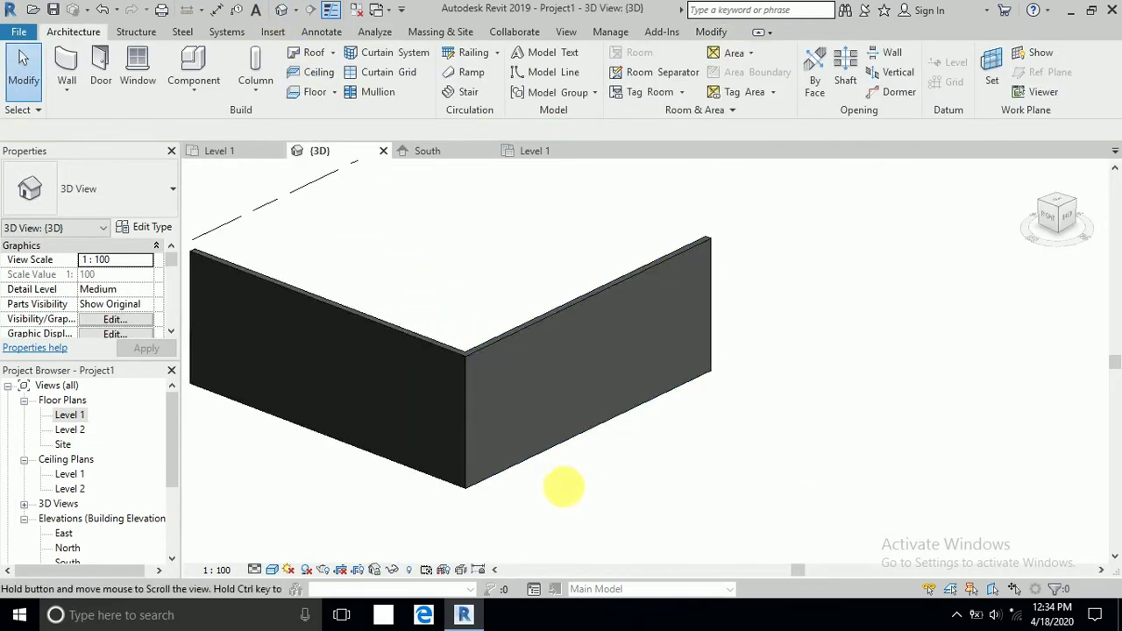
mouse_move(564, 487)
middle_down()
mouse_move(675, 463)
mouse_move(681, 501)
mouse_move(721, 483)
middle_up()
scroll(608, 380, up, 2)
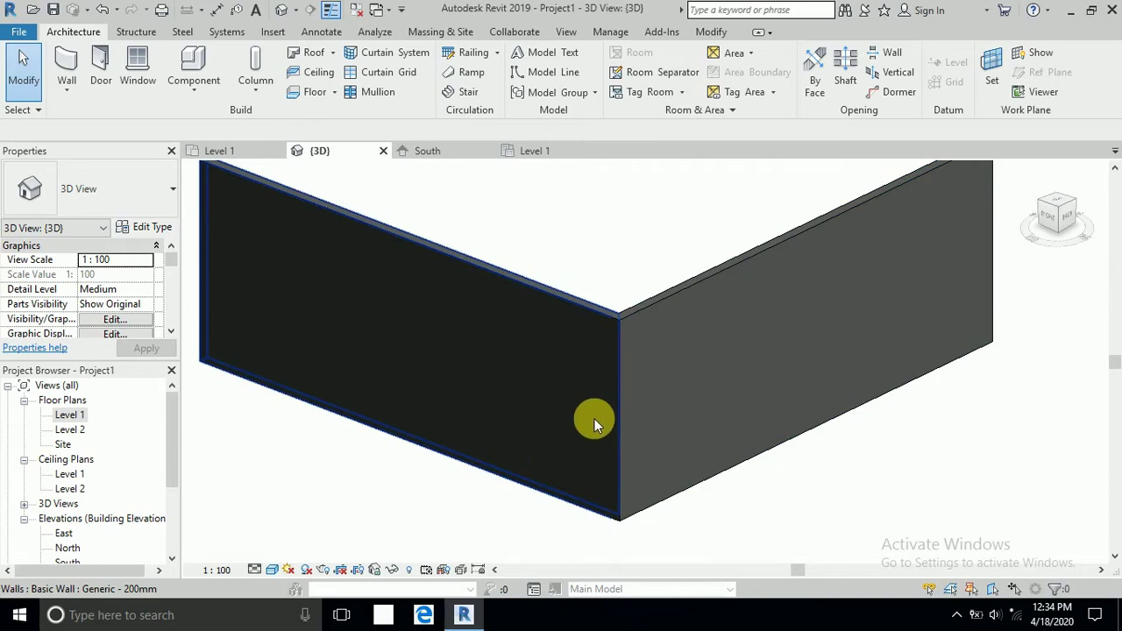
mouse_move(717, 501)
middle_down()
mouse_move(728, 512)
mouse_move(728, 494)
mouse_move(679, 519)
middle_up()
scroll(719, 486, down, 2)
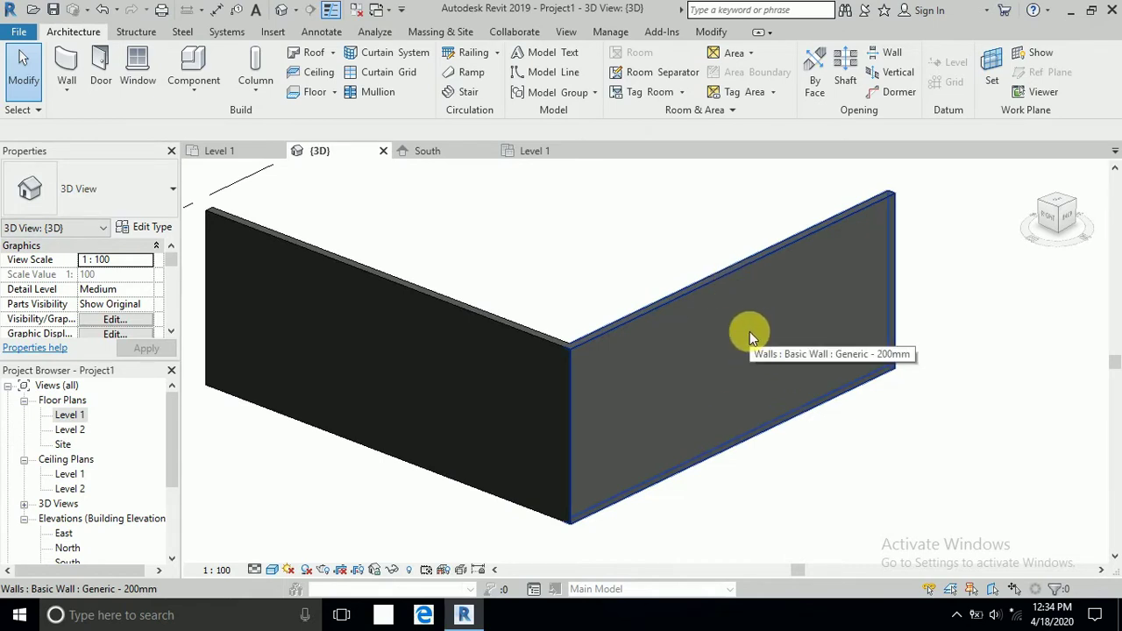
click(705, 286)
click(664, 77)
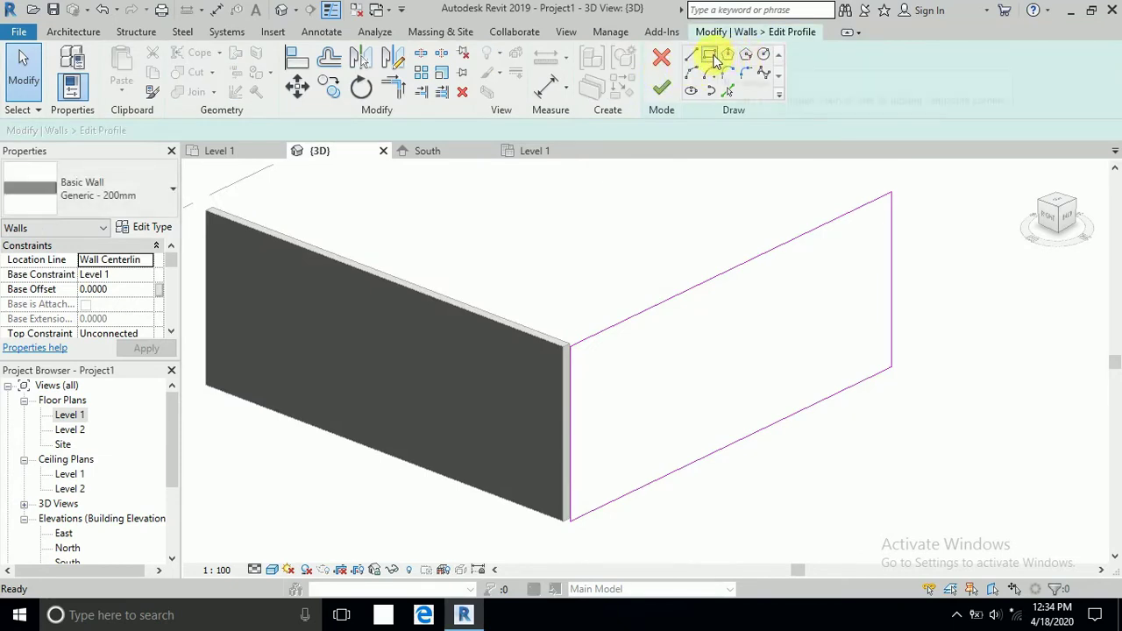
click(710, 55)
click(690, 325)
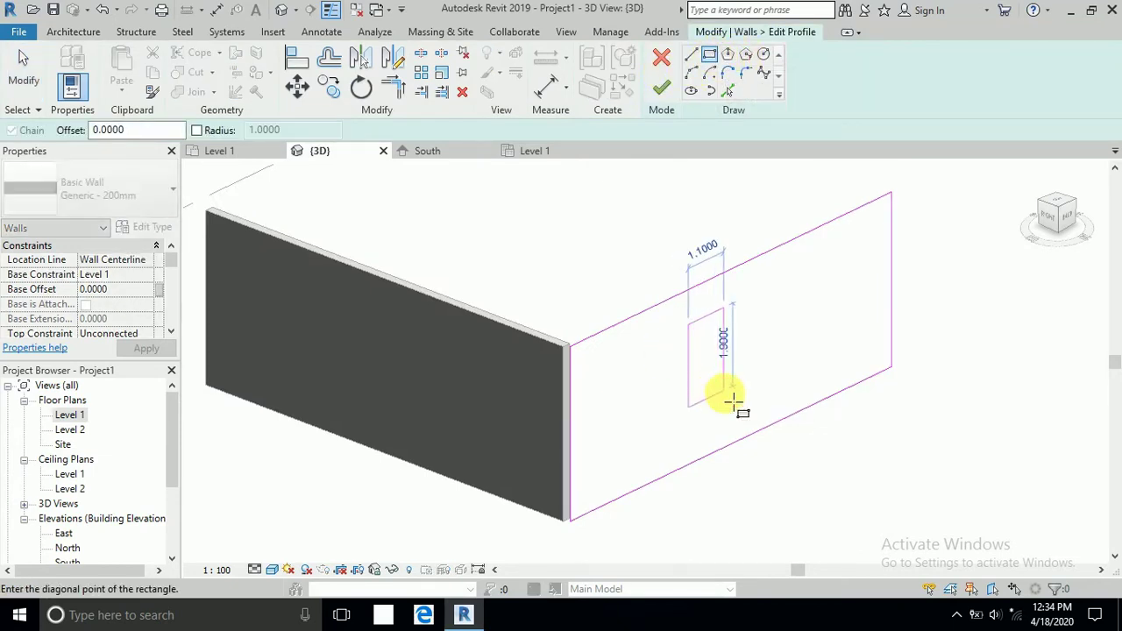
click(733, 402)
click(764, 54)
click(791, 346)
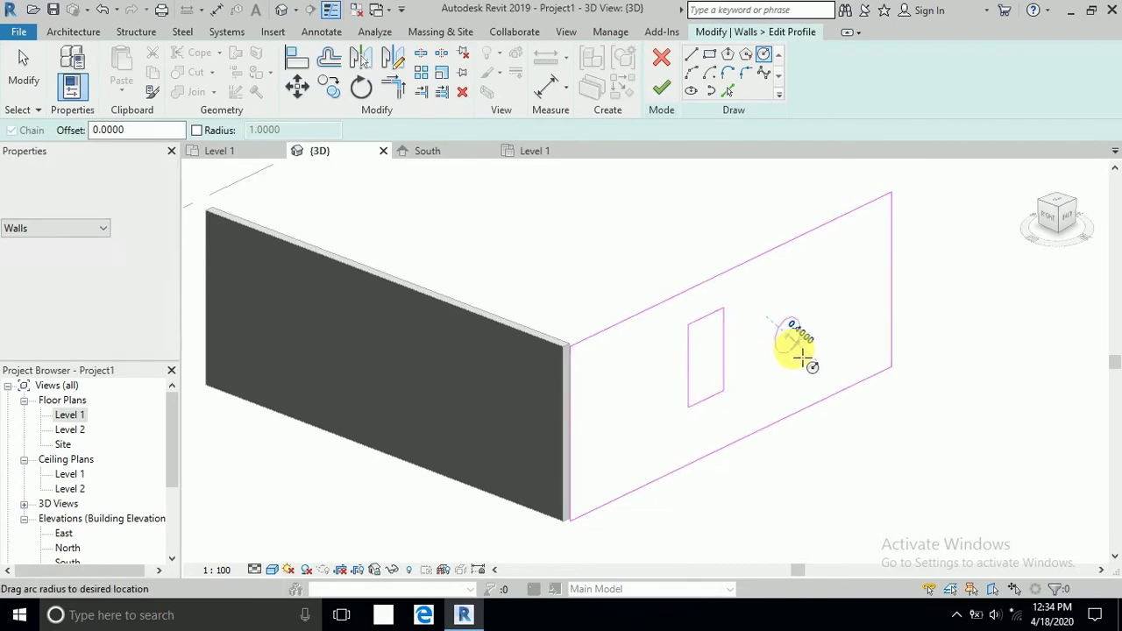
click(24, 60)
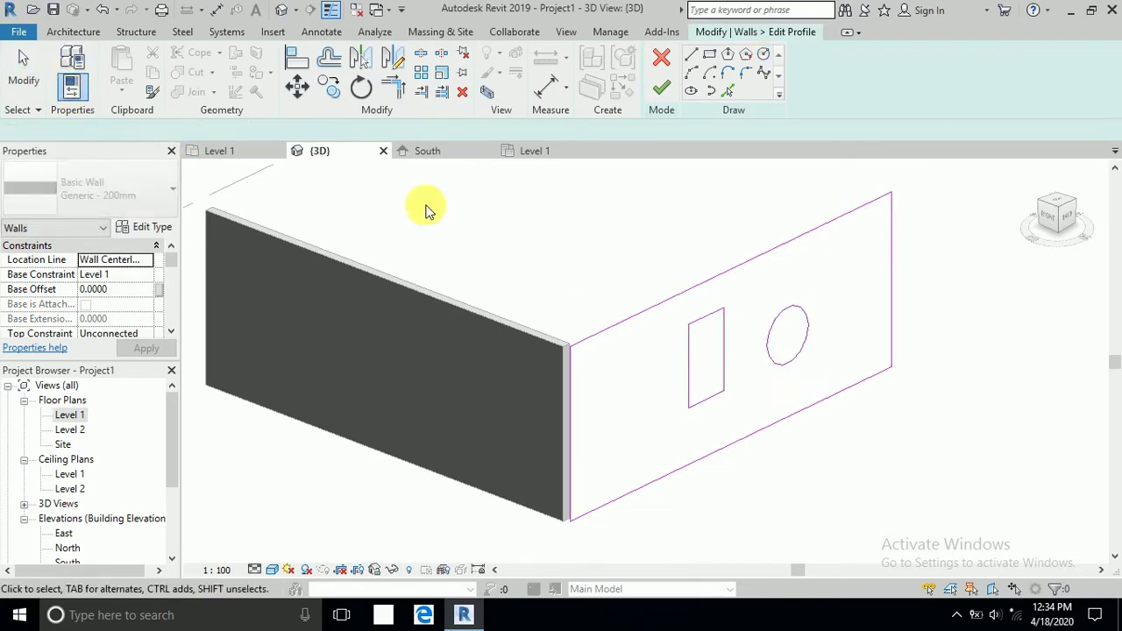
click(661, 87)
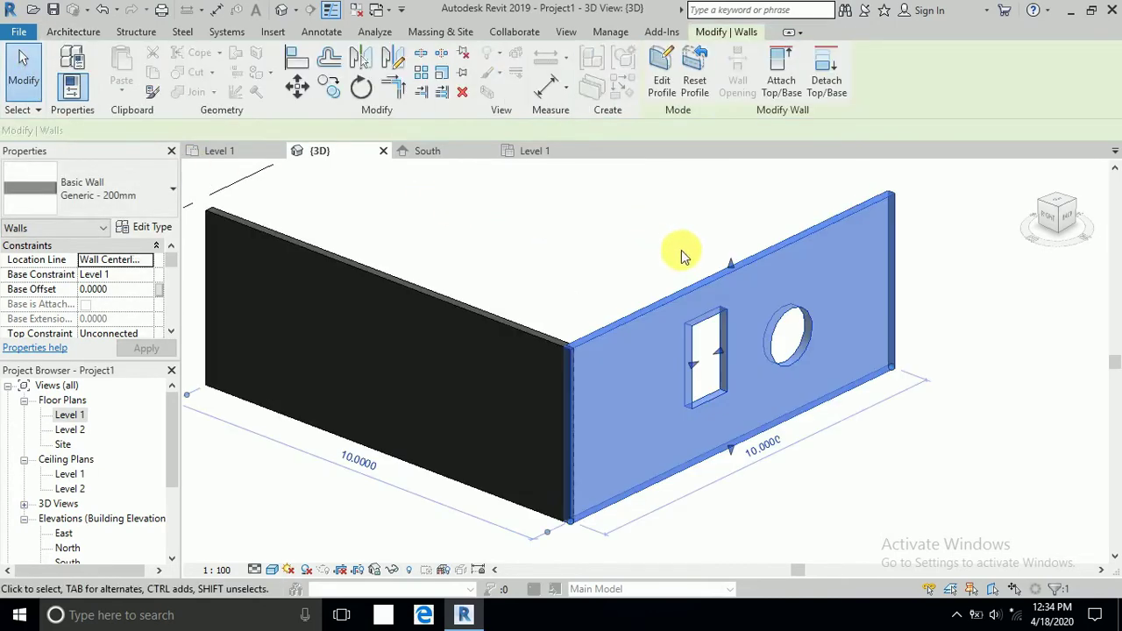
click(876, 482)
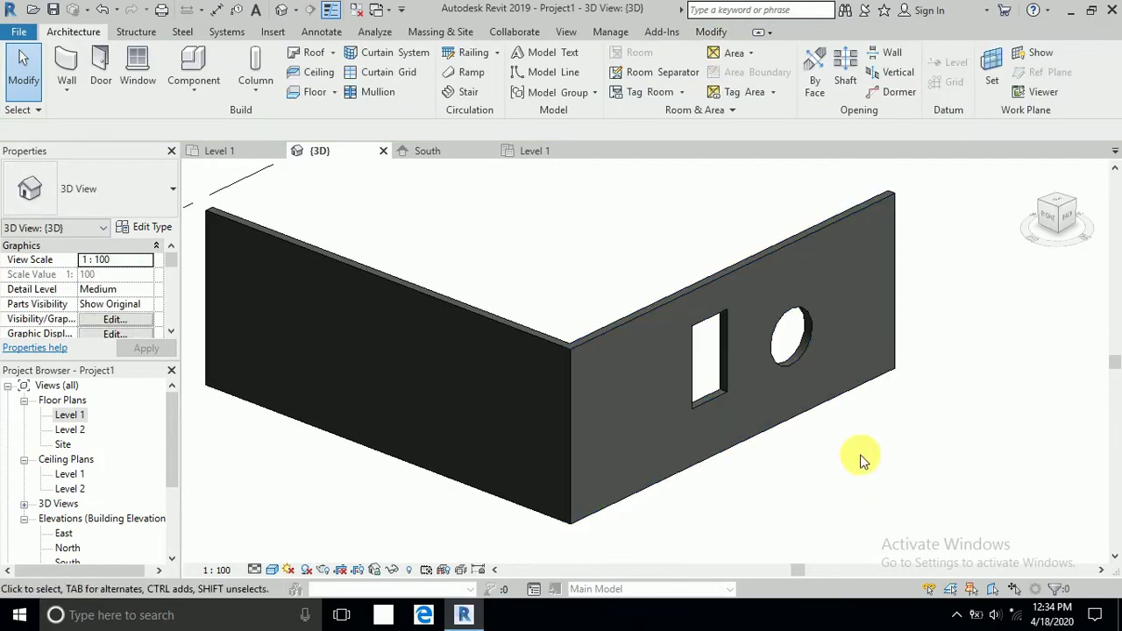
key(ctrl+z)
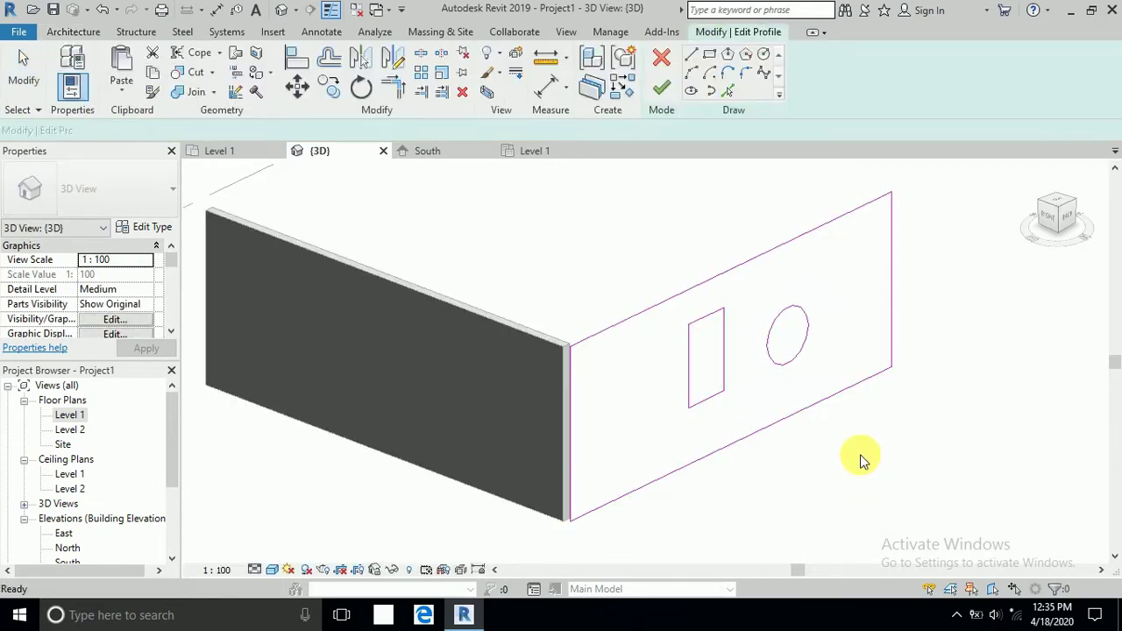
key(ctrl+z)
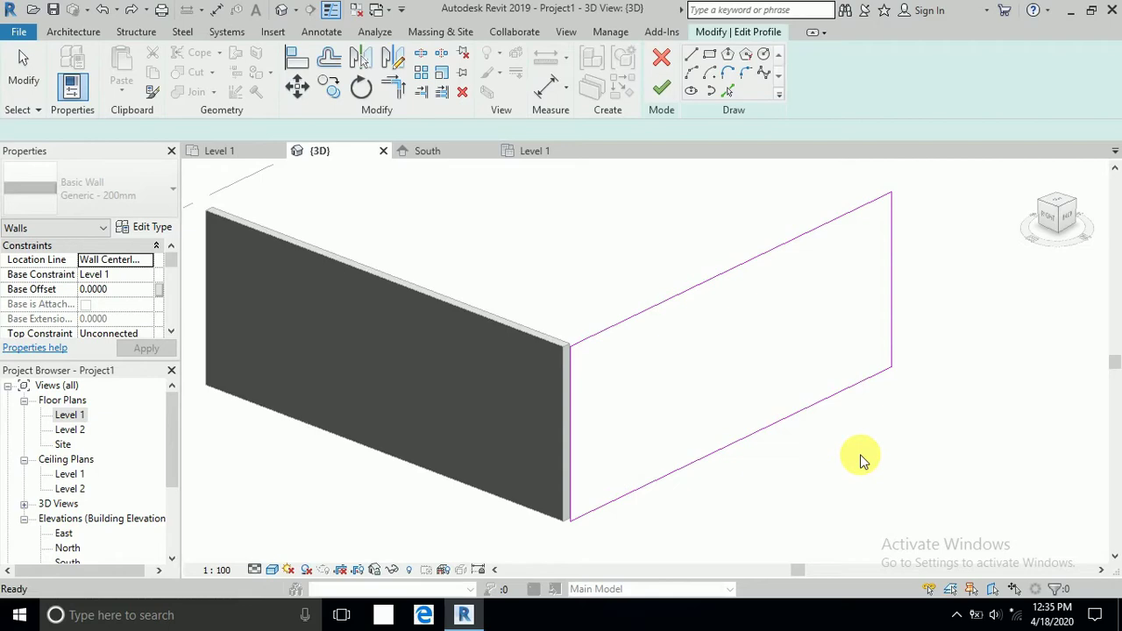
key(ctrl+z)
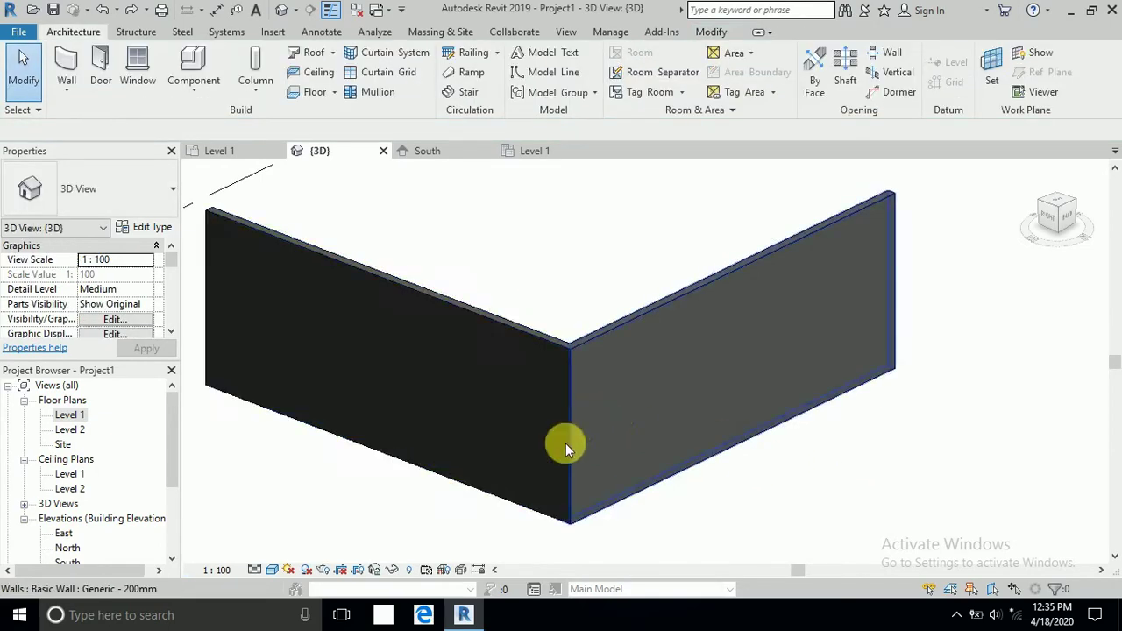
On the Level 1 plan, cut a rectangular opening in the horizontal wall ending at the corner.
double_click(70, 415)
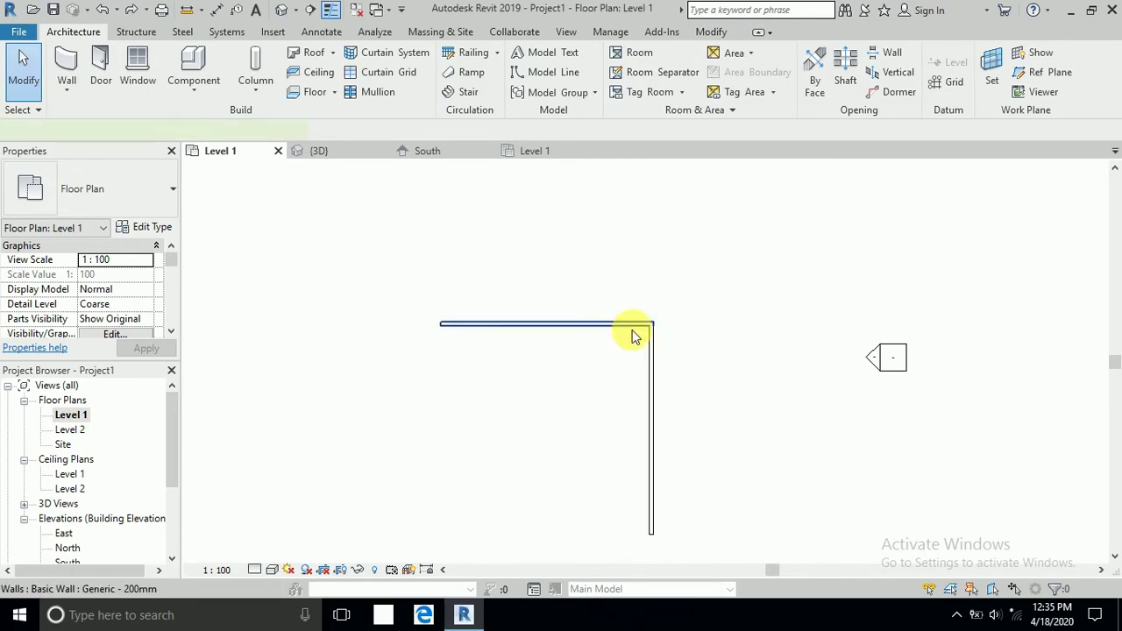
click(640, 333)
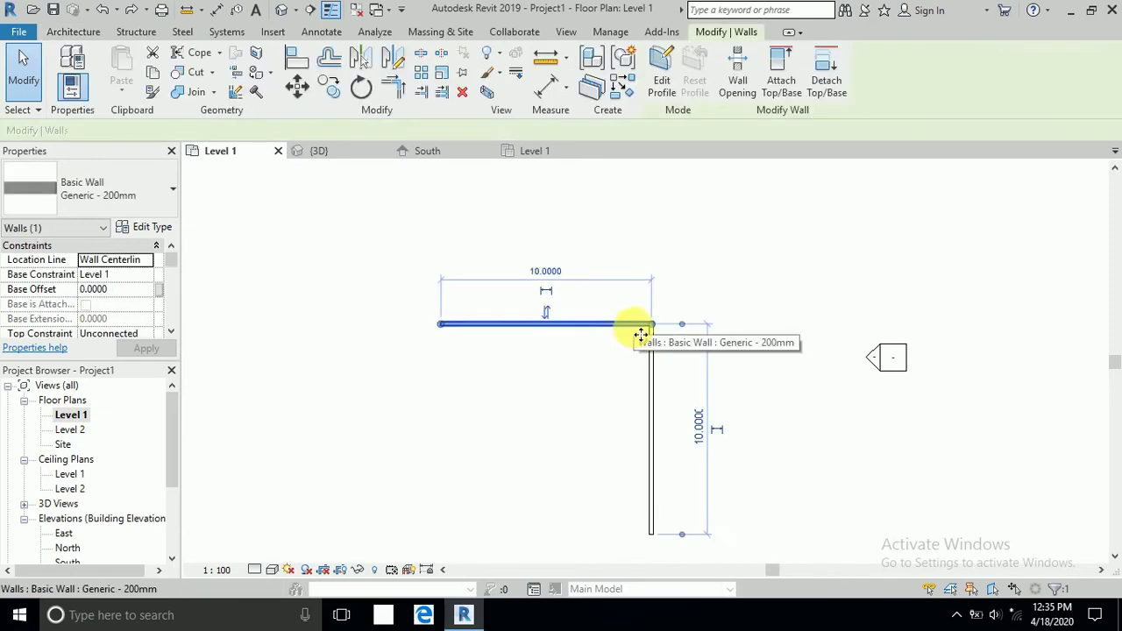
click(744, 88)
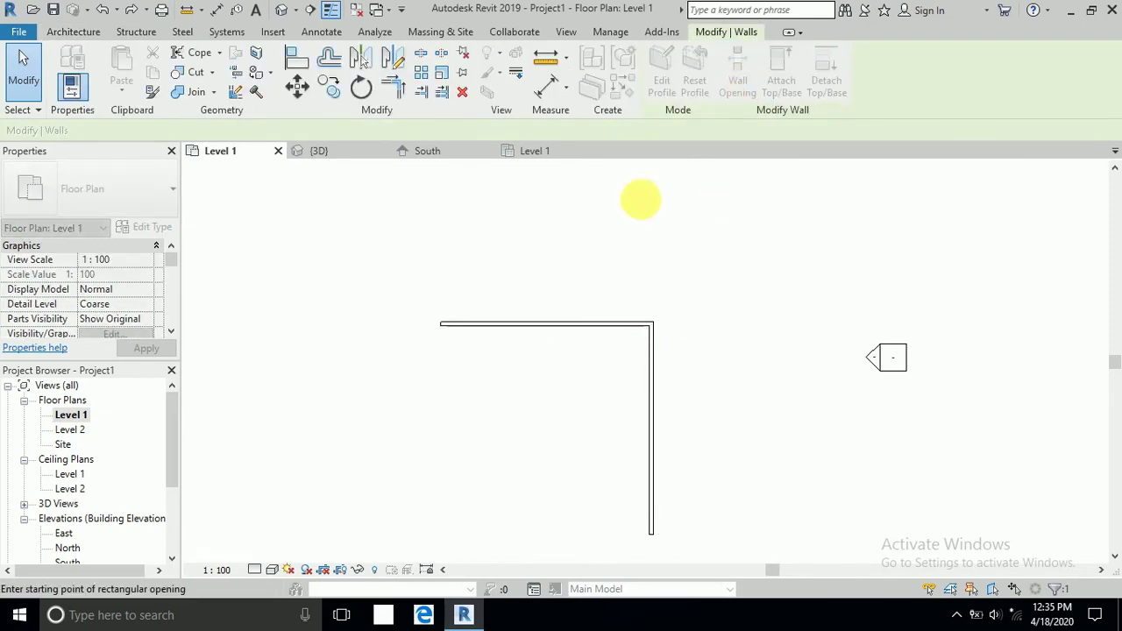
scroll(626, 325, up, 2)
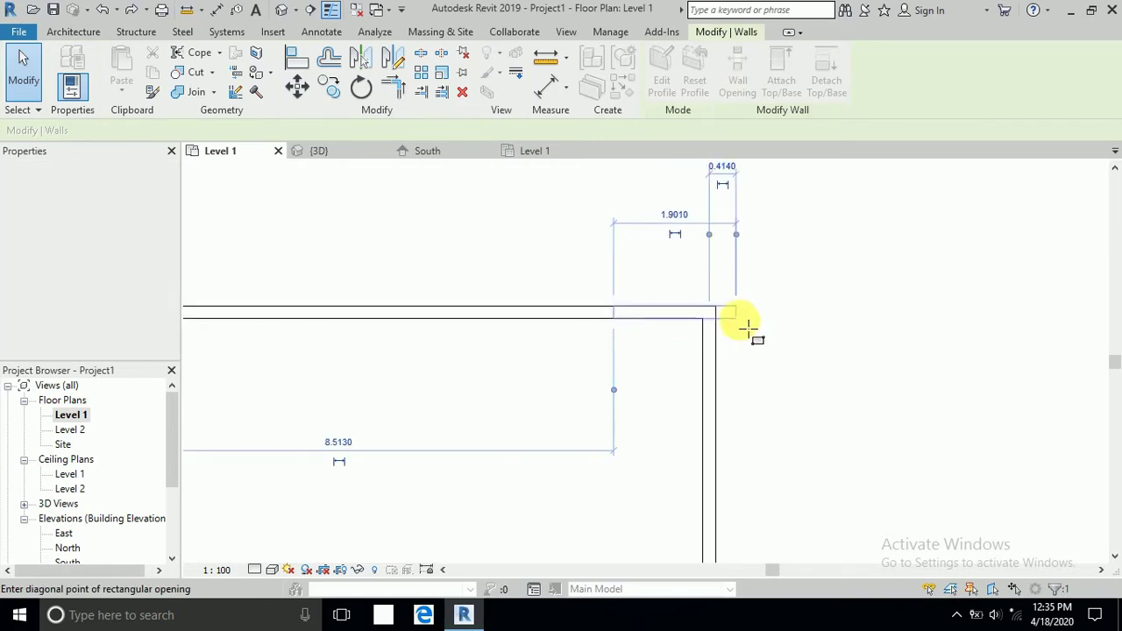
click(810, 330)
scroll(781, 325, down, 4)
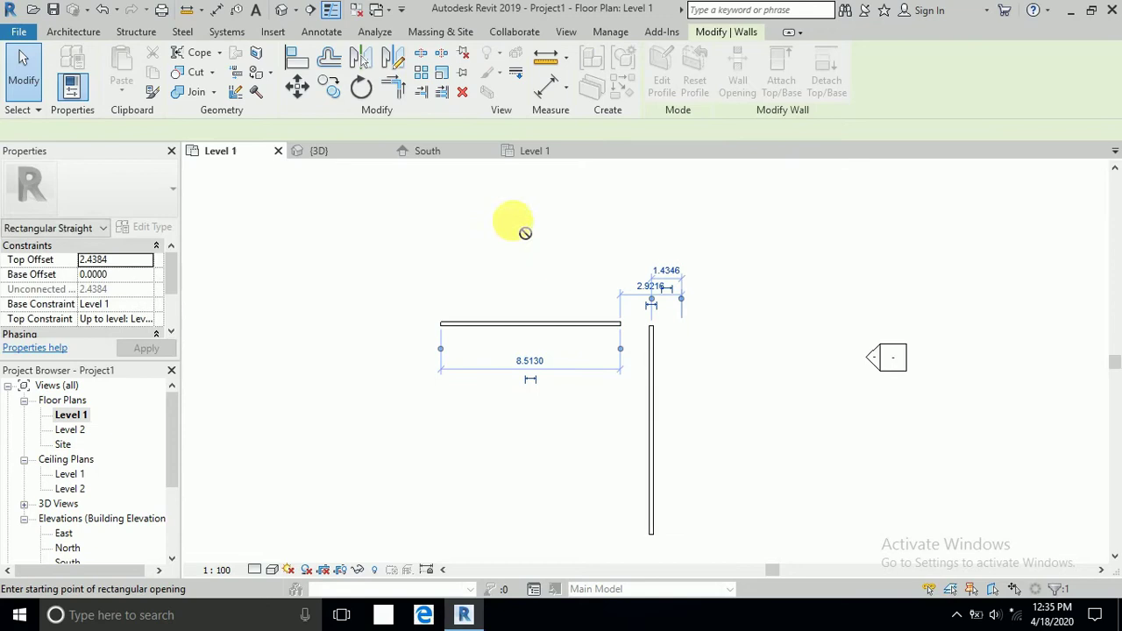
click(36, 75)
Cut a matching rectangular opening in the vertical wall beside the corner.
click(653, 351)
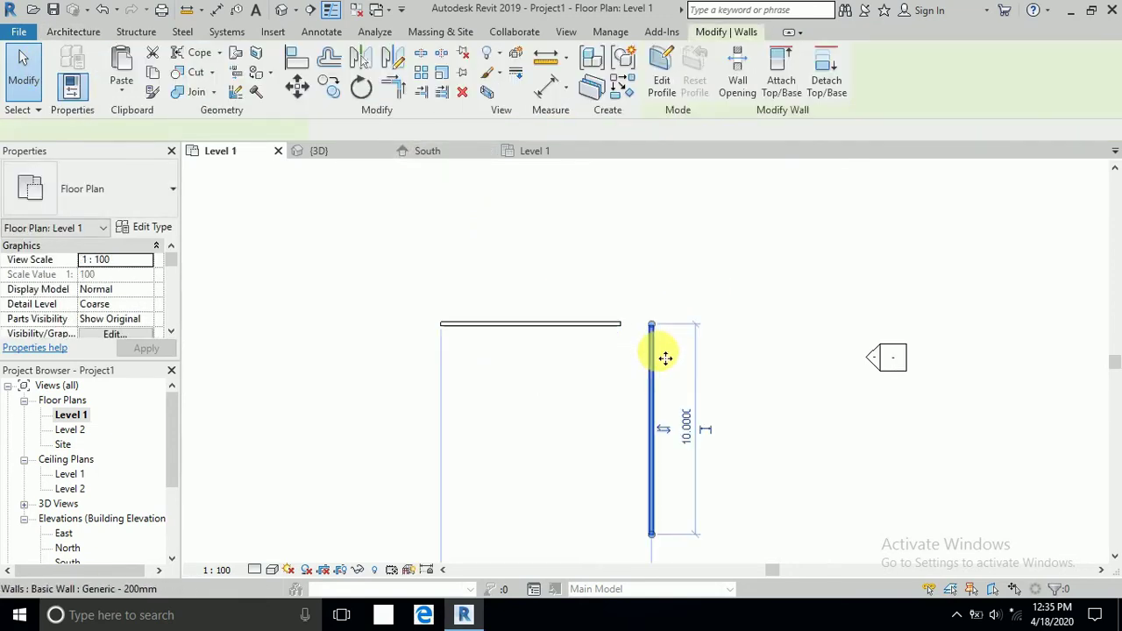
click(737, 74)
scroll(659, 346, up, 2)
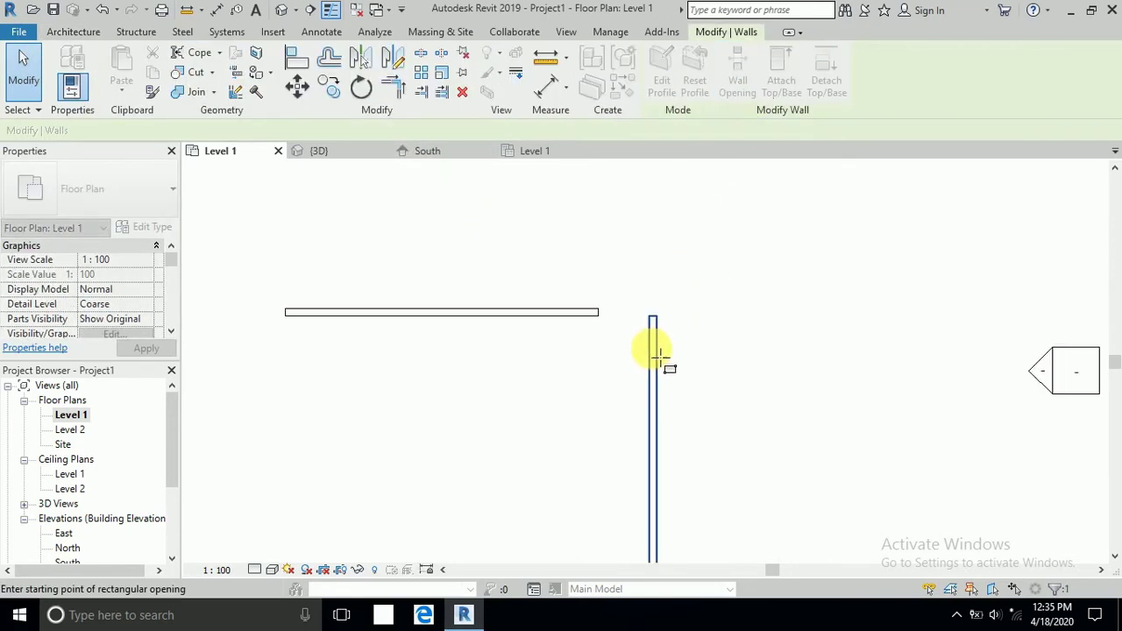
click(680, 280)
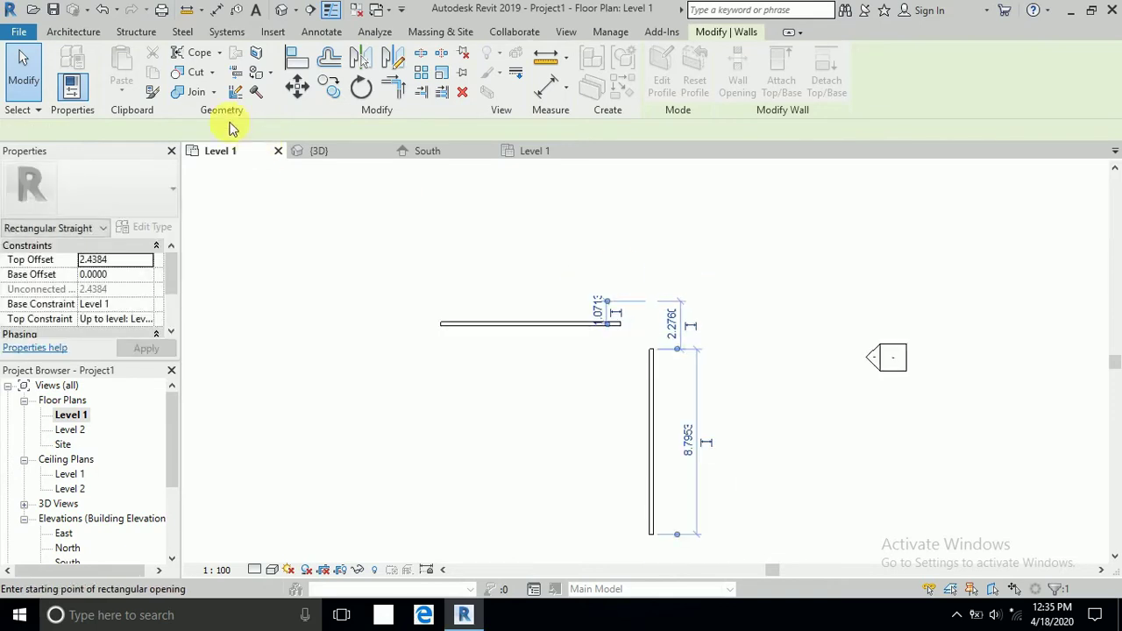
click(22, 72)
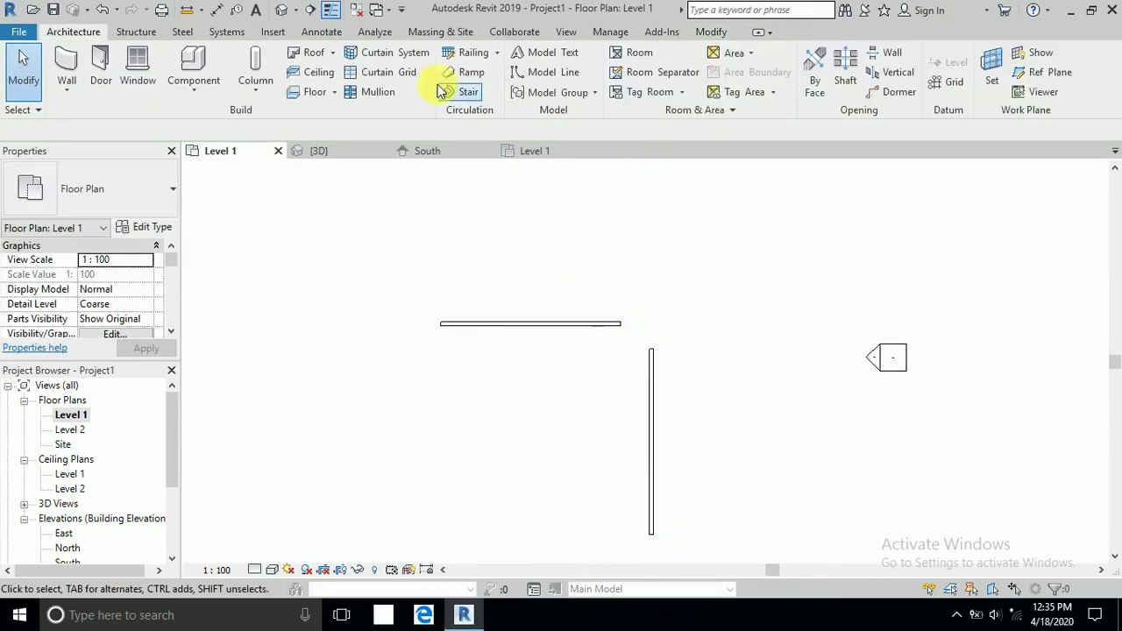
In the 3D view, widen the wall opening along its wall.
click(281, 9)
scroll(602, 359, up, 5)
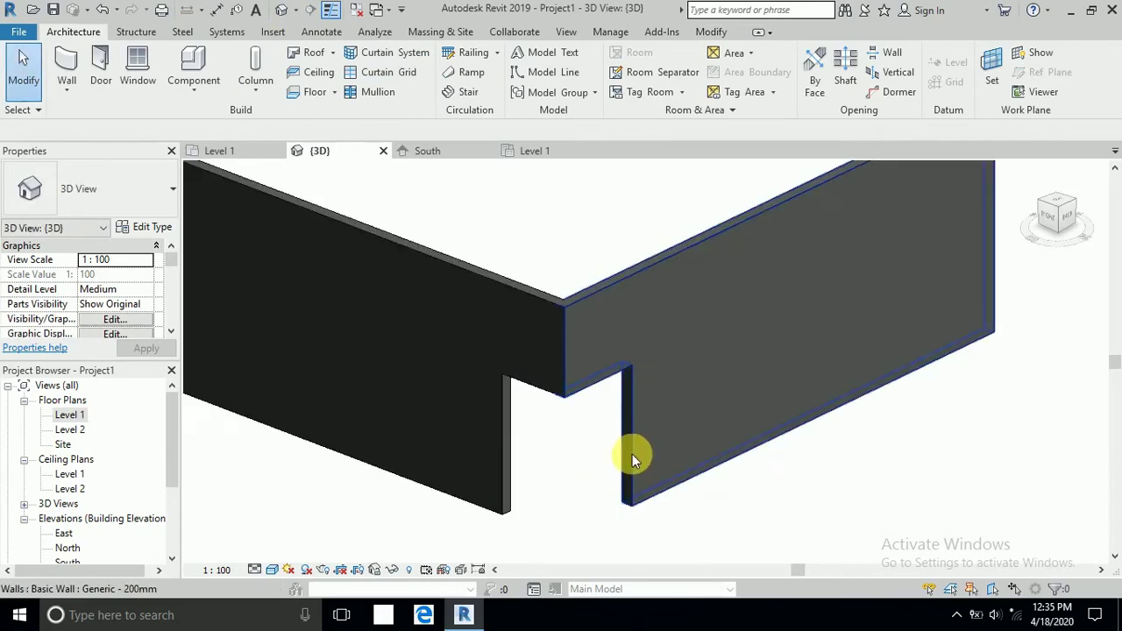
click(635, 449)
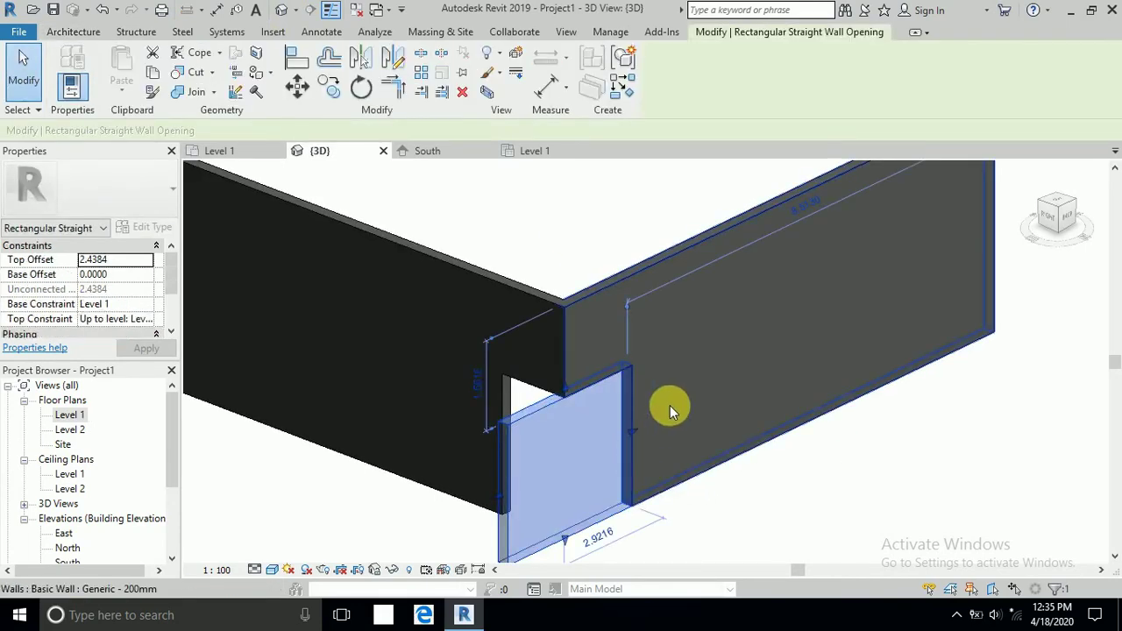
drag(635, 429, 747, 396)
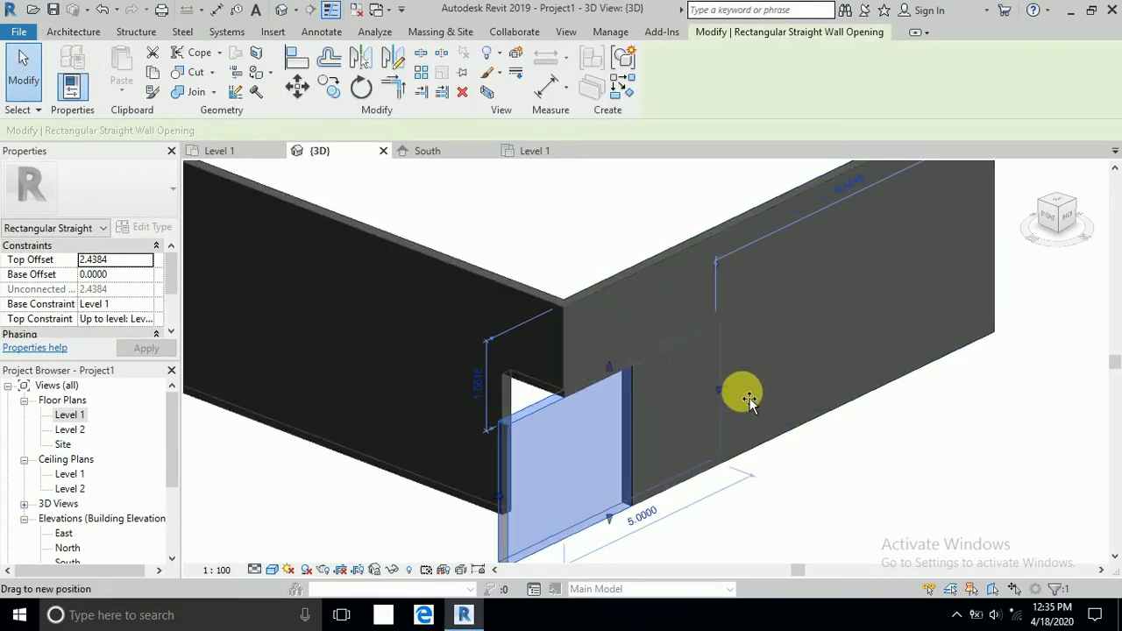
click(920, 447)
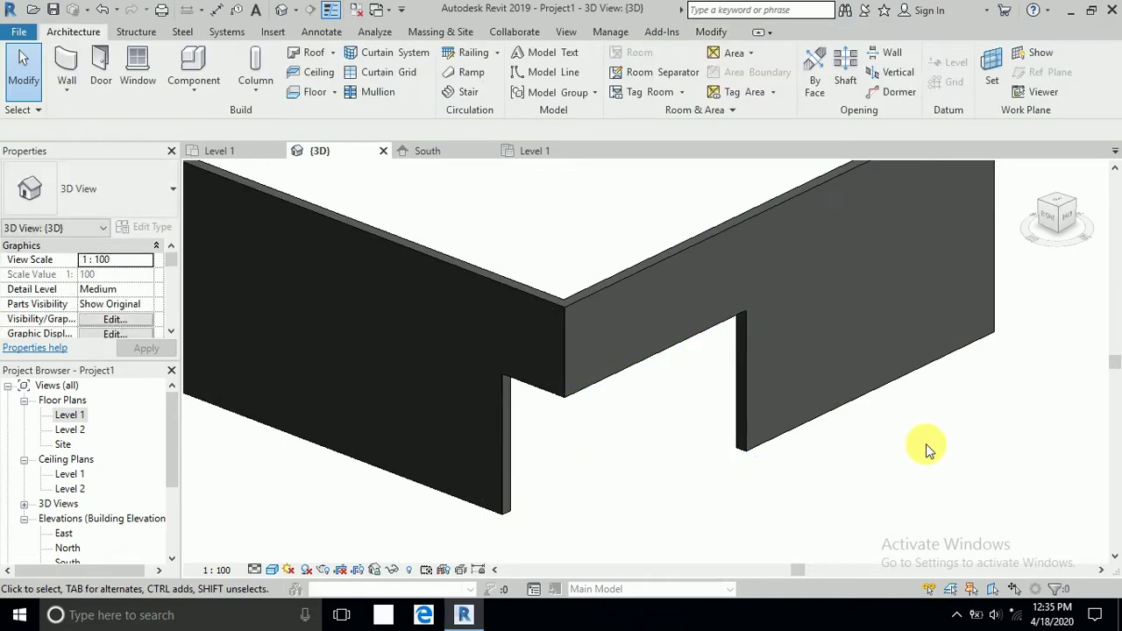
Slide the other wall's opening back along the left wall.
click(503, 400)
scroll(539, 442, down, 2)
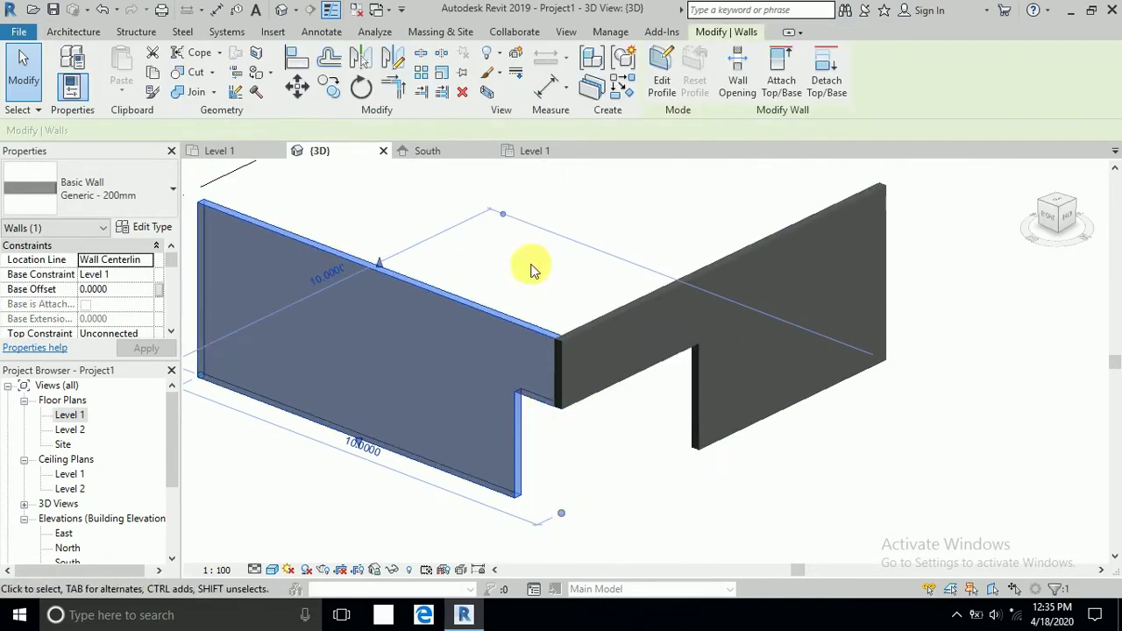
click(530, 269)
click(533, 410)
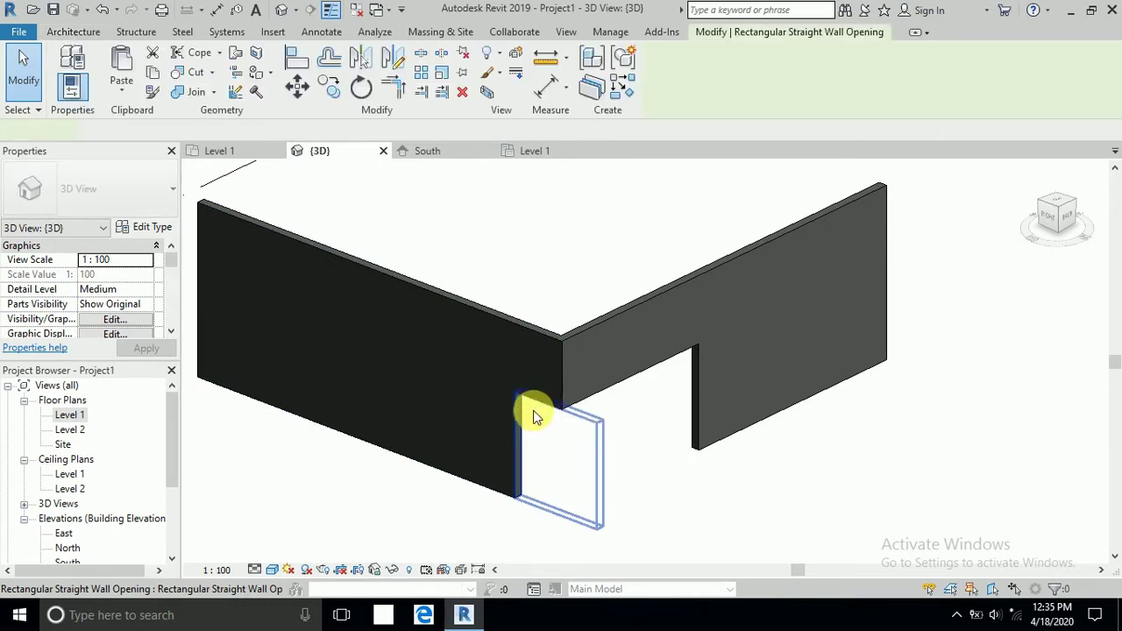
drag(508, 444, 430, 413)
click(745, 524)
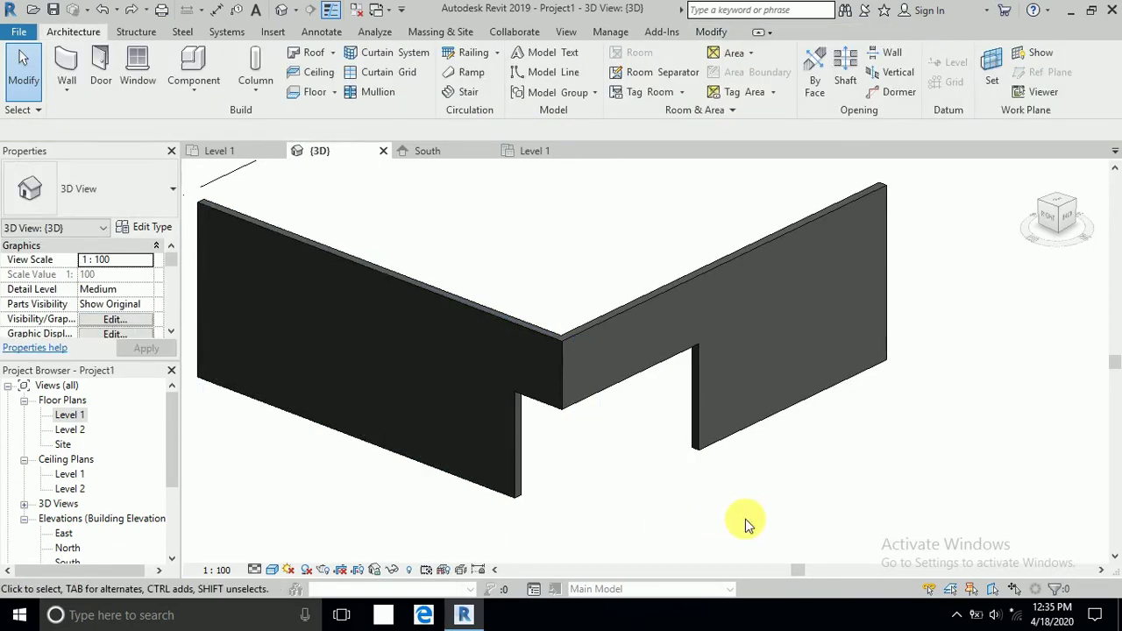
scroll(745, 519, up, 2)
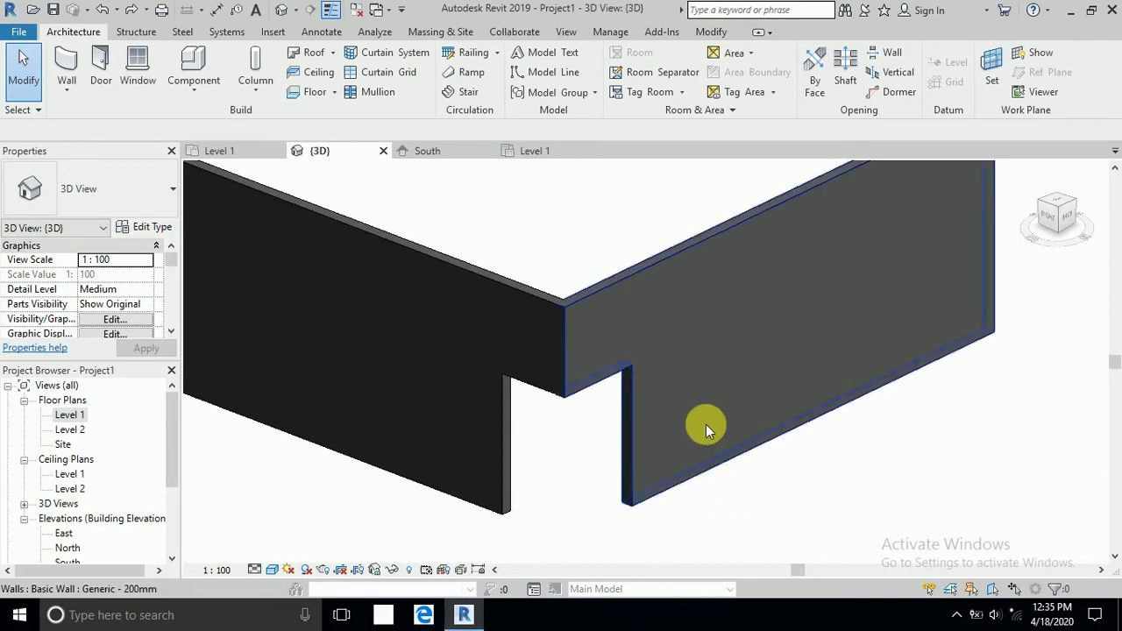
scroll(707, 425, down, 1)
shift+middle_drag(757, 430, 719, 497)
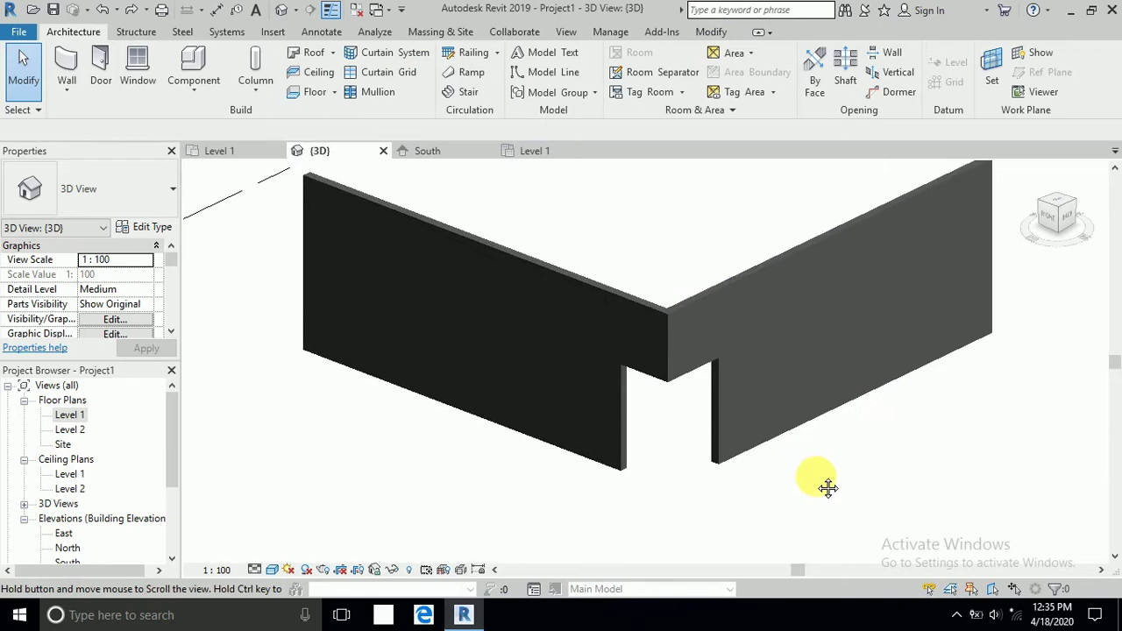
scroll(771, 495, up, 1)
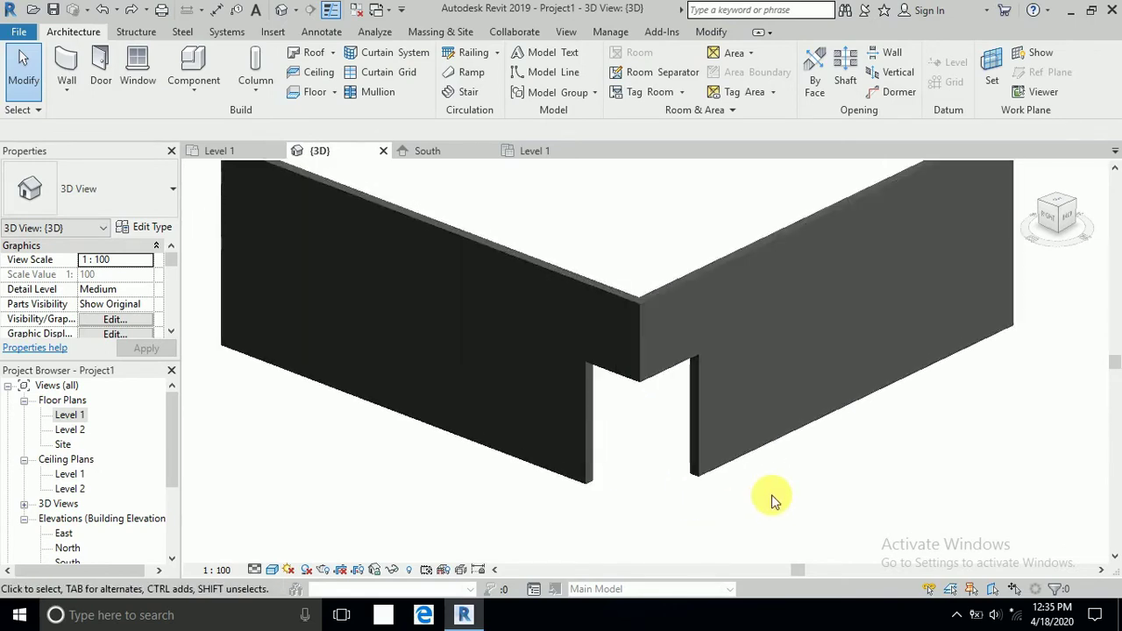
middle_drag(771, 499, 771, 524)
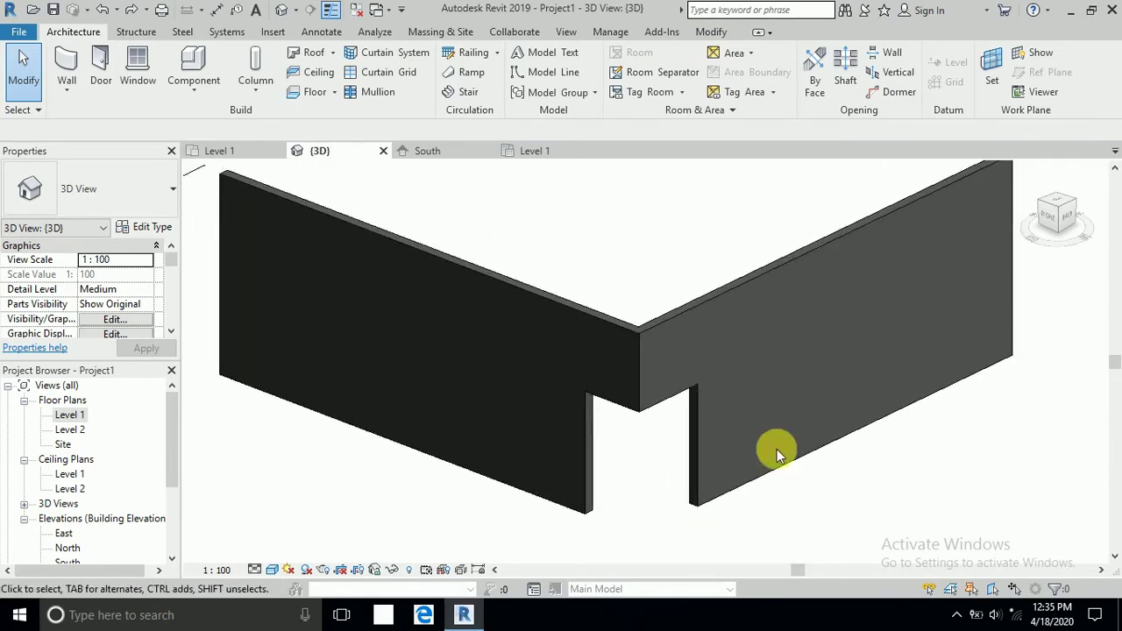
click(791, 387)
click(955, 502)
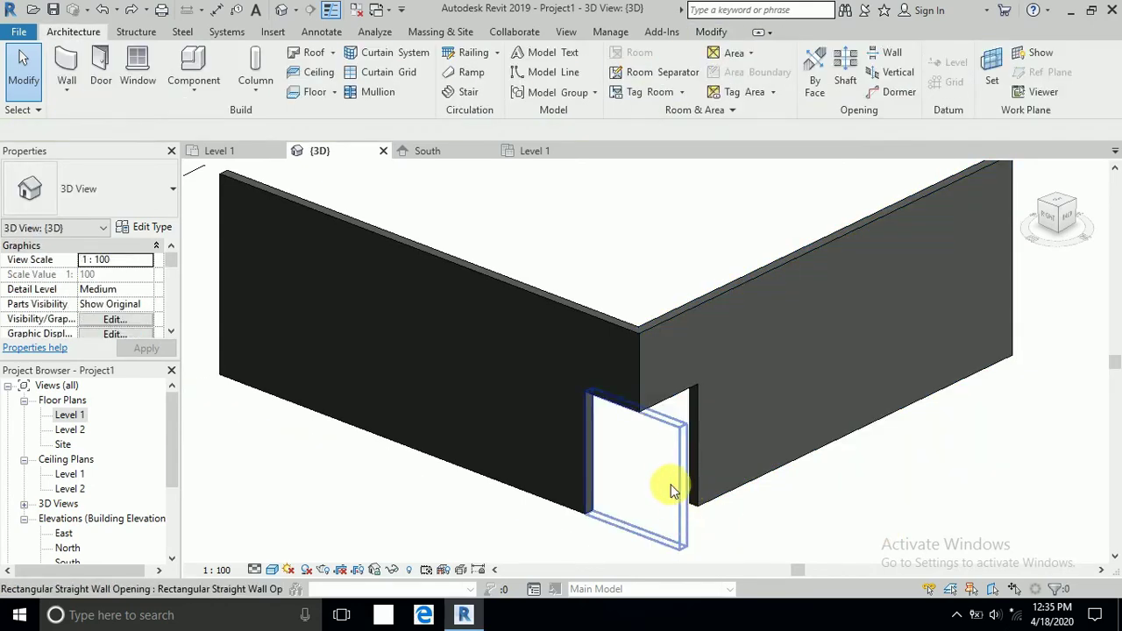
scroll(671, 489, up, 2)
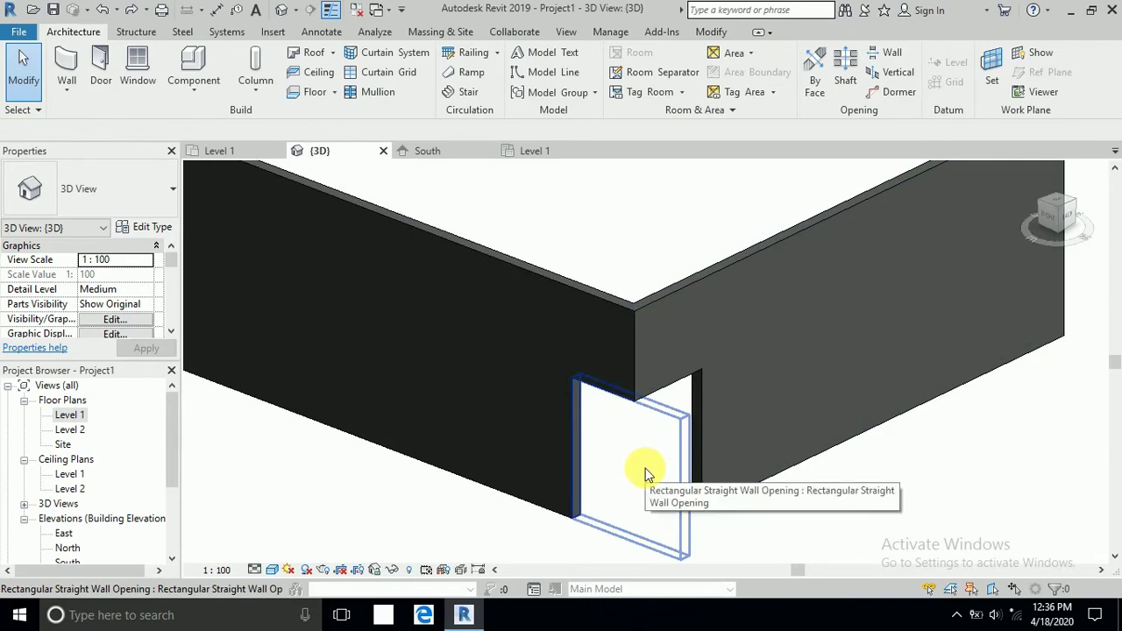
middle_drag(645, 467, 640, 460)
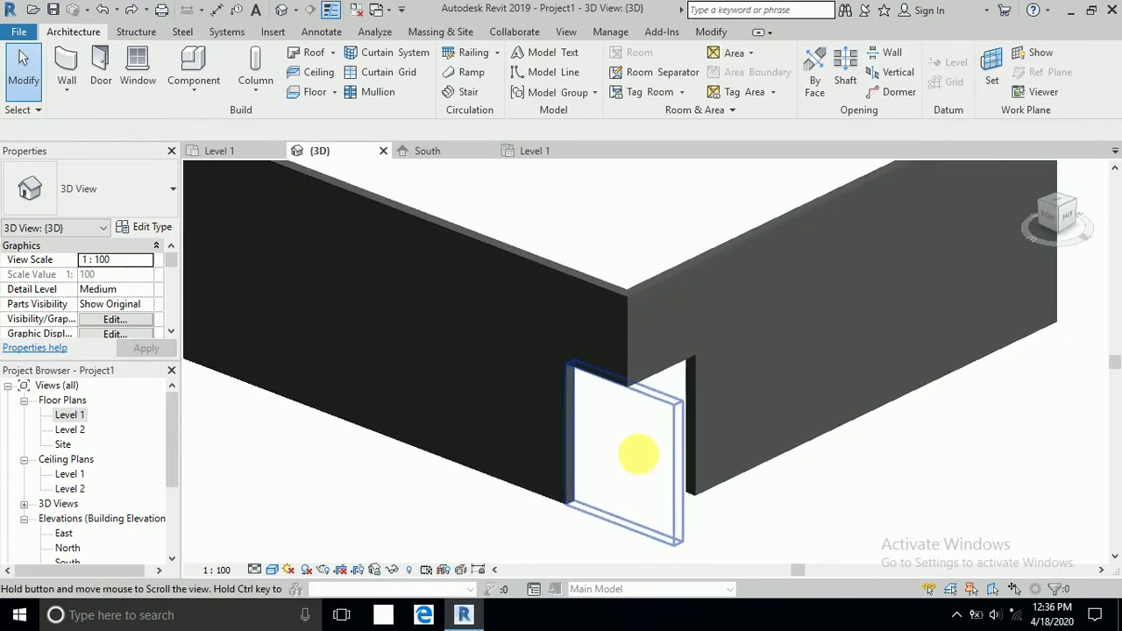
Set the left-wall opening's Base Offset to 0.30 m and Top Offset to 2.20 m.
click(641, 460)
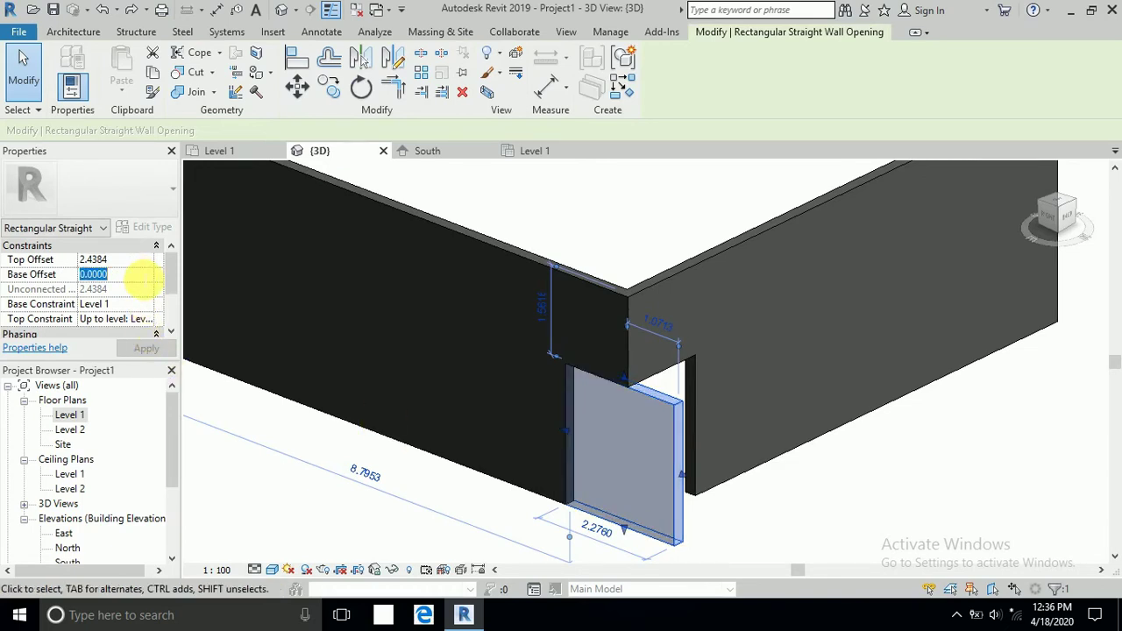
key(Return)
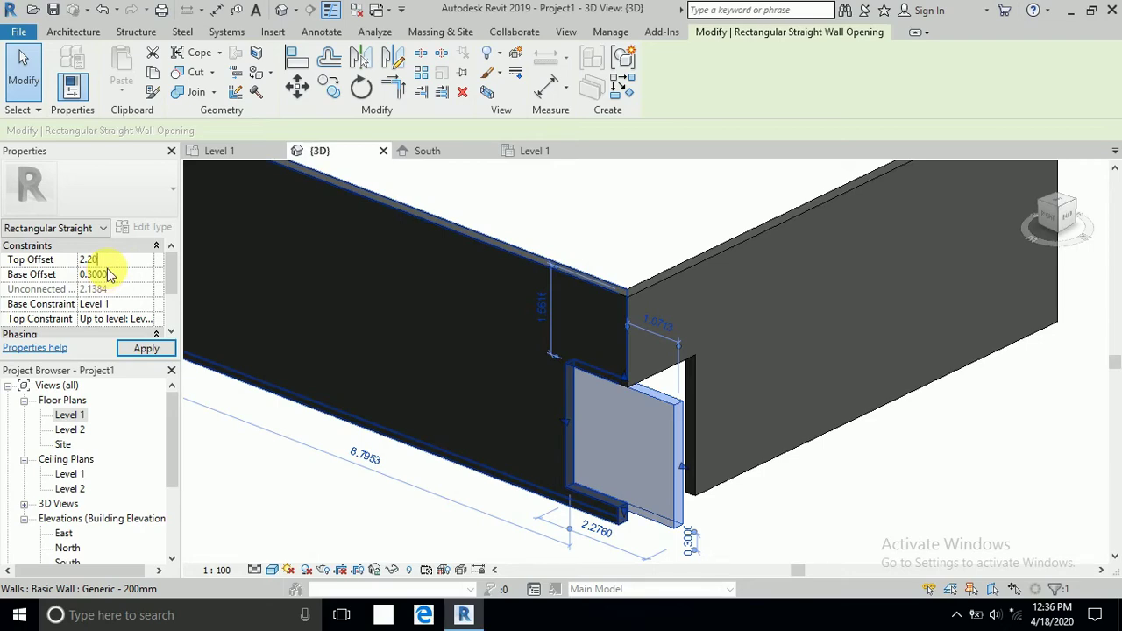
click(554, 217)
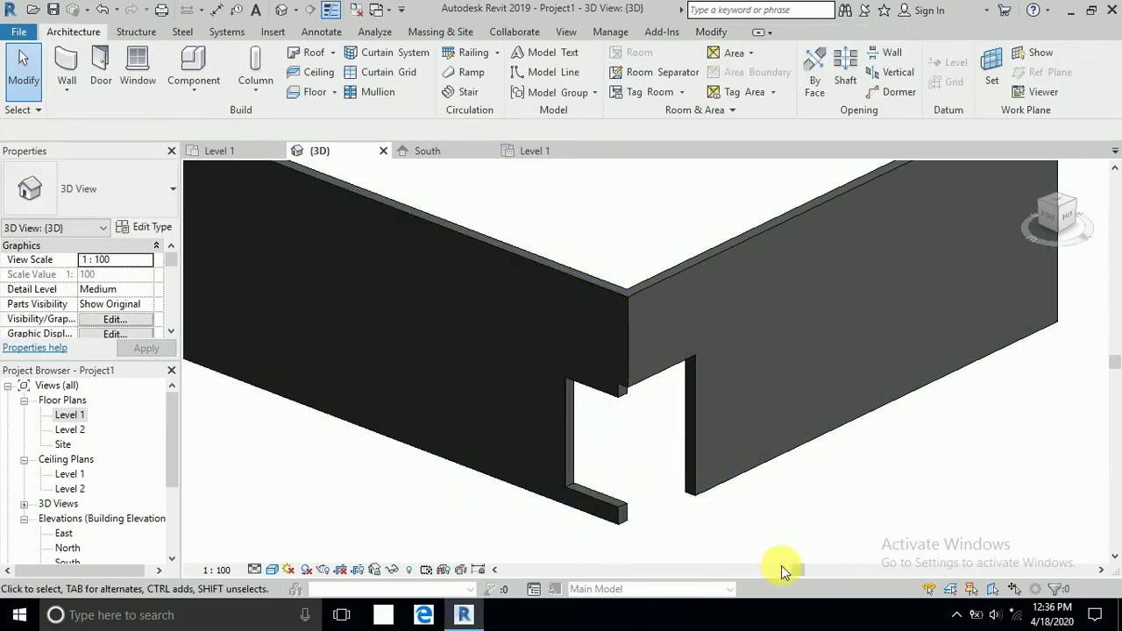
Give the right wall's opening Base Offset 0.30 m and Top Offset 2.20 m.
scroll(702, 507, up, 2)
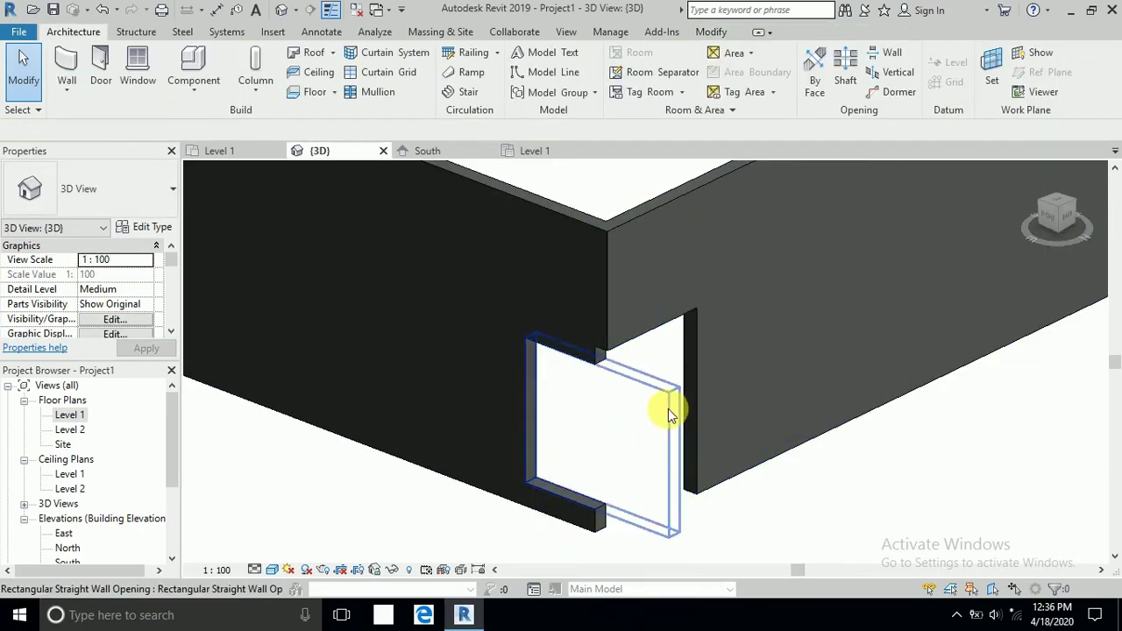
shift+middle_drag(630, 406, 601, 409)
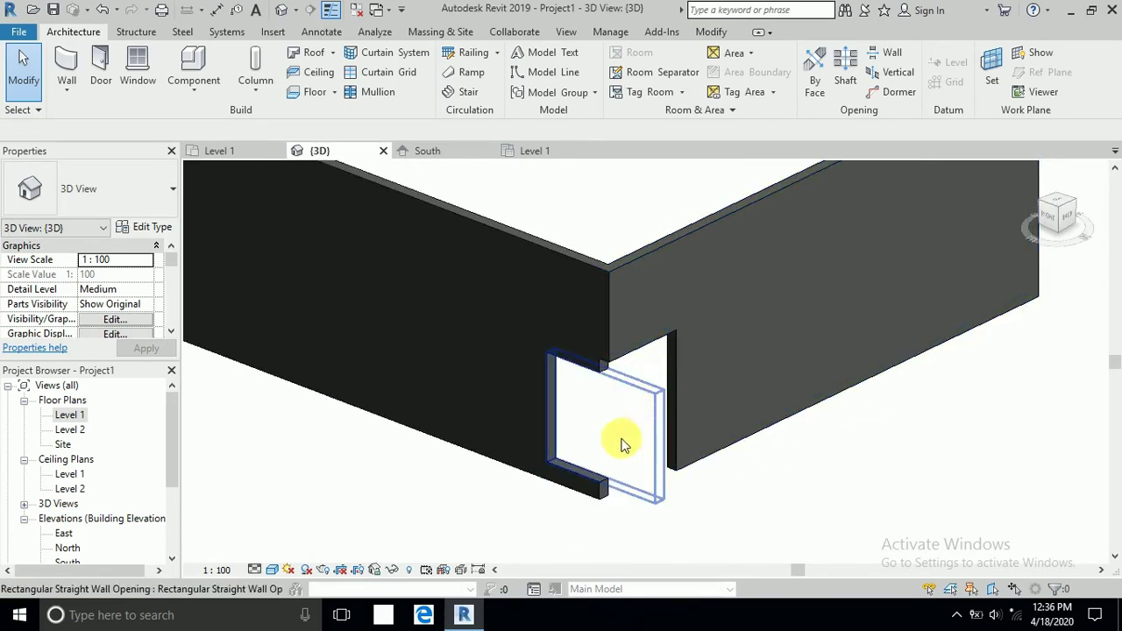
click(645, 361)
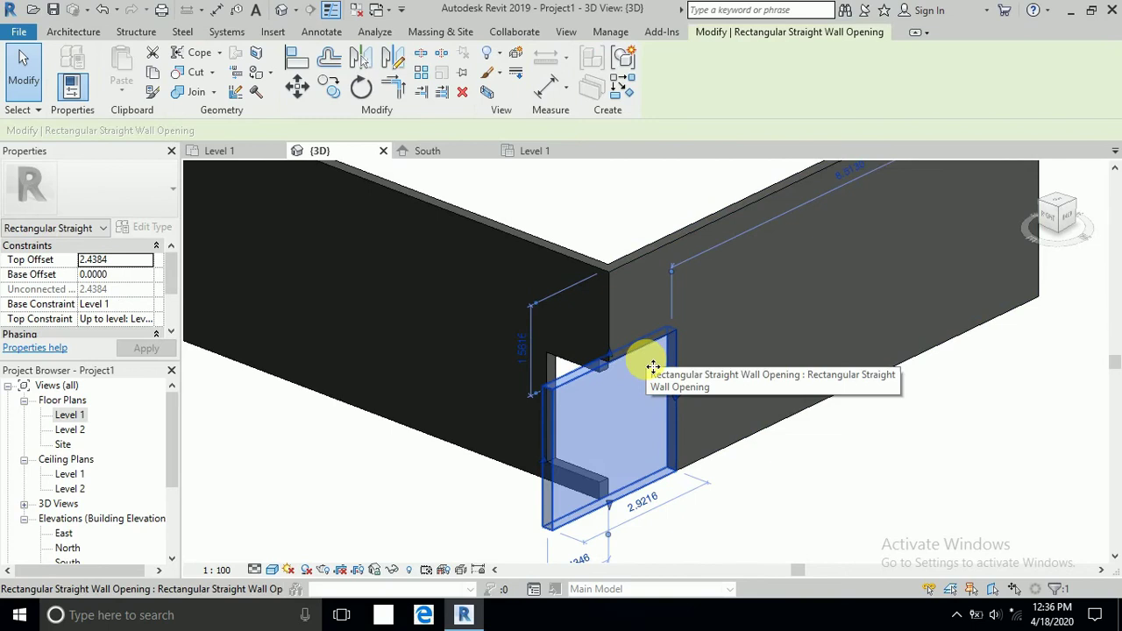
click(131, 276)
text(0.3000)
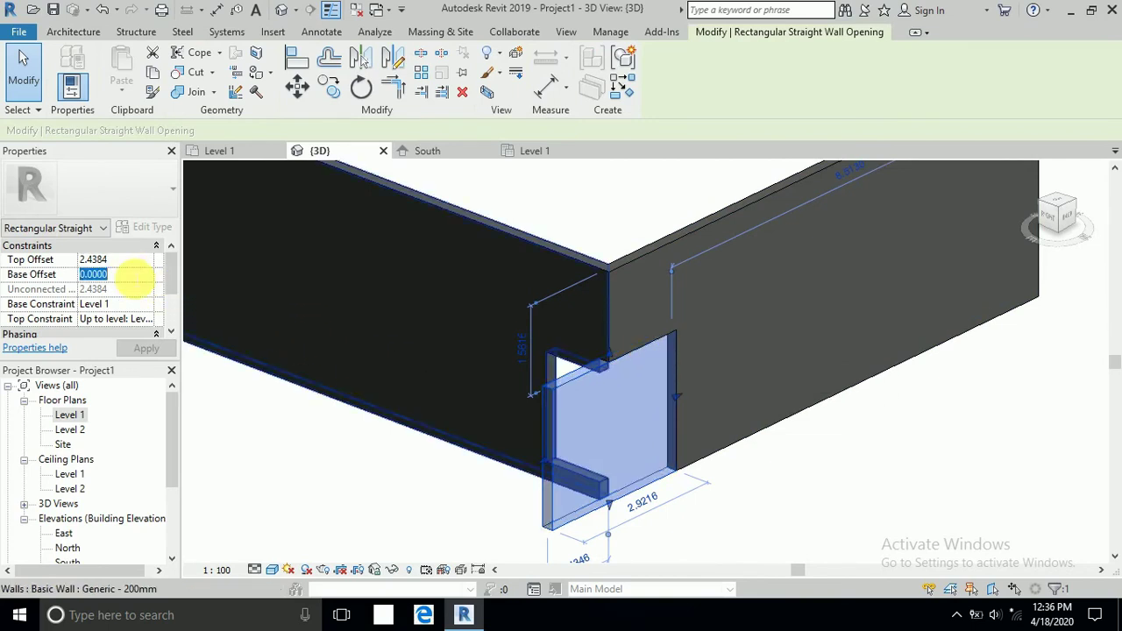
click(129, 259)
text(2.2000)
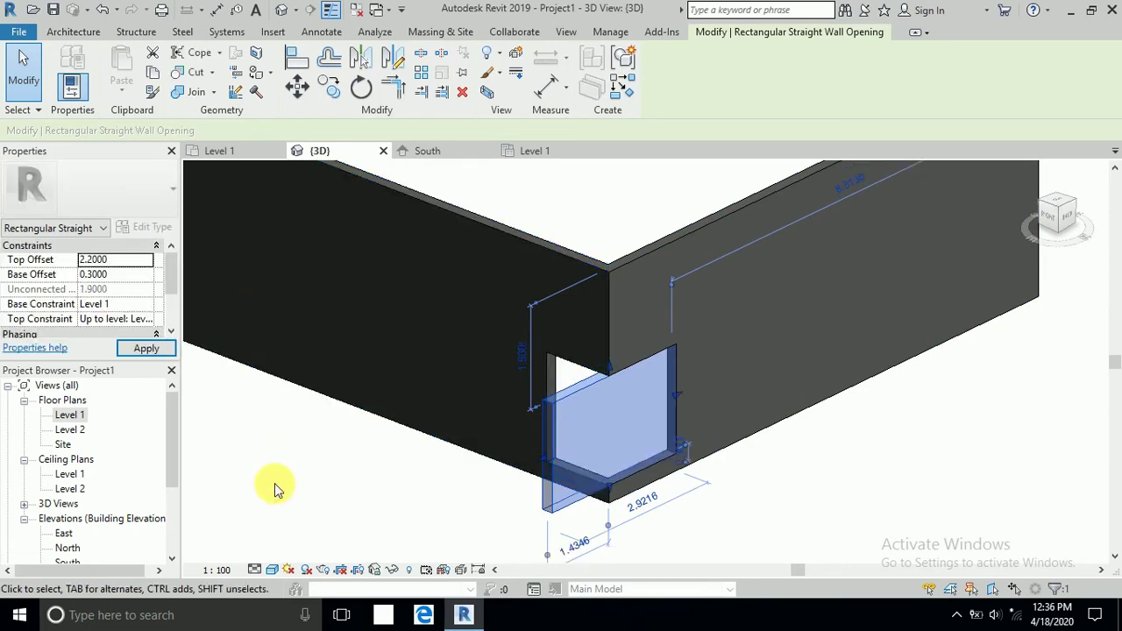
click(275, 489)
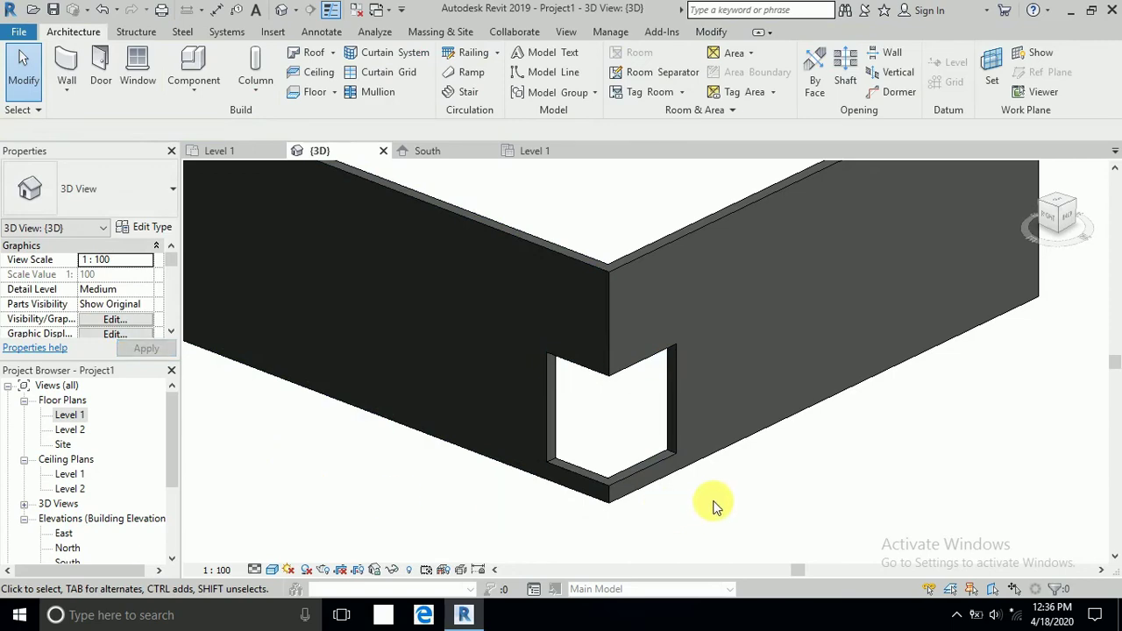
shift+middle_drag(693, 464, 727, 483)
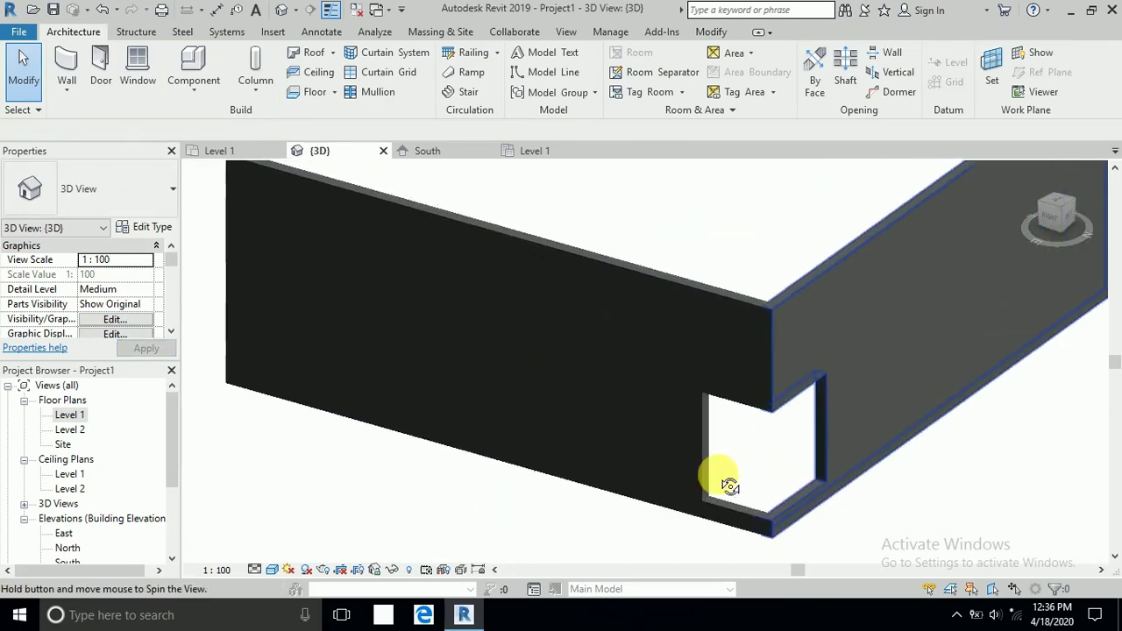
scroll(718, 413, down, 2)
scroll(776, 497, up, 2)
mouse_move(821, 488)
middle_down()
mouse_move(780, 496)
mouse_move(754, 468)
middle_up()
mouse_move(681, 416)
shift+middle_down()
mouse_move(704, 438)
mouse_move(678, 431)
shift+middle_up()
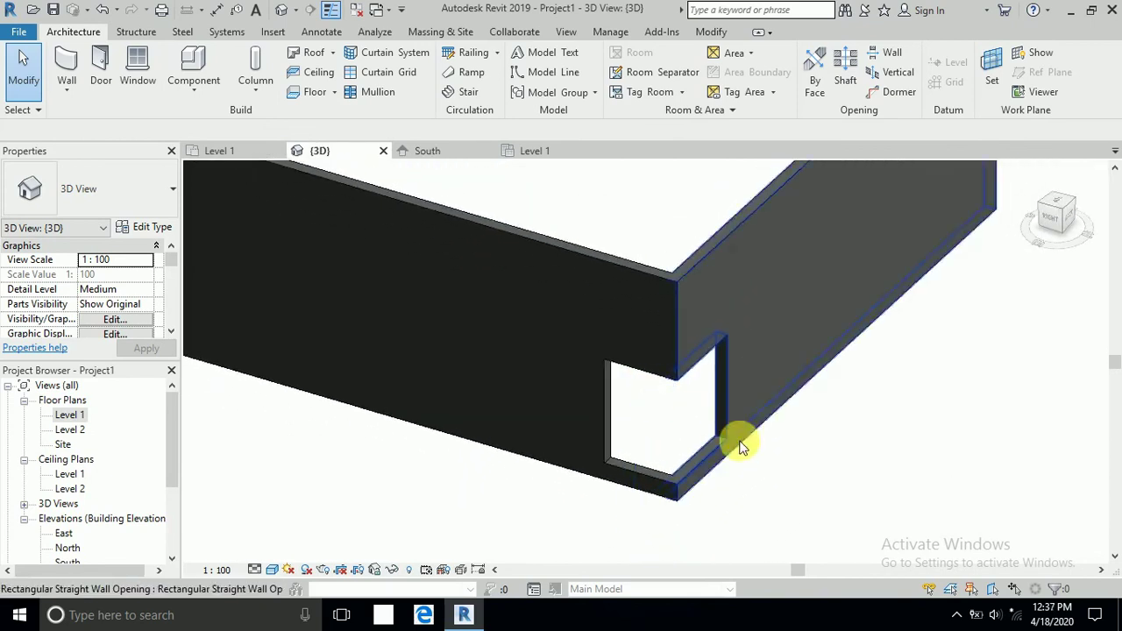